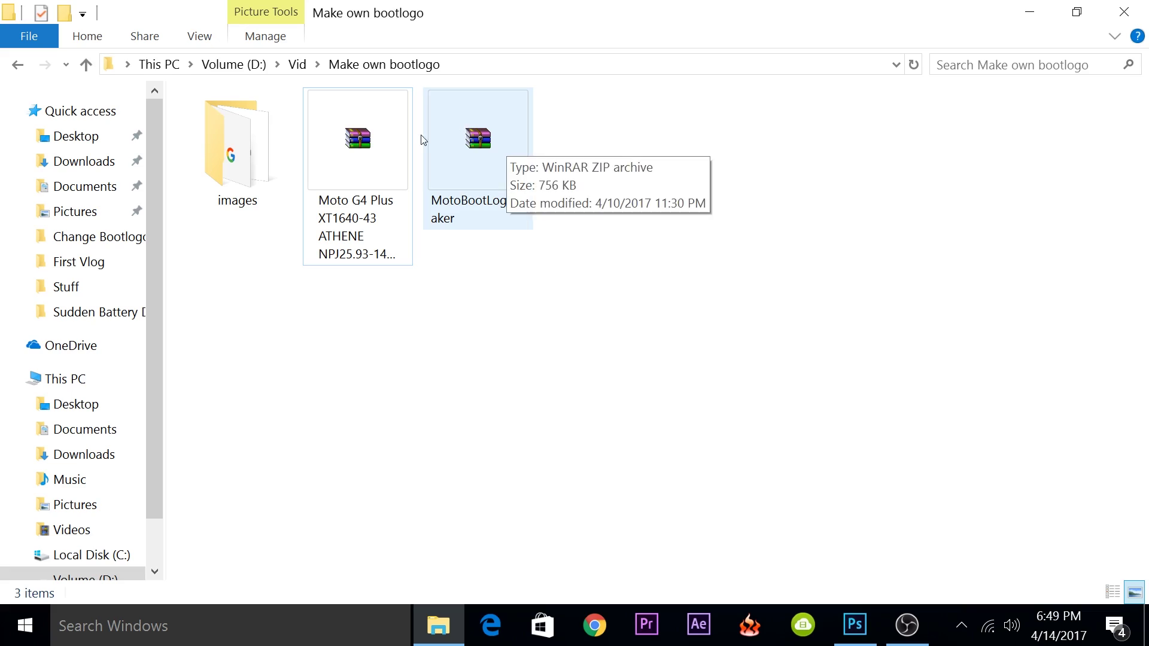
Peek into the Moto G4 Plus archive and Photoshop, then return to the Make own bootlogo folder.
{"action": "double_click", "coordinate": [375, 147]}
{"action": "left_click_drag", "start_coordinate": [392, 84], "coordinate": [353, 213]}
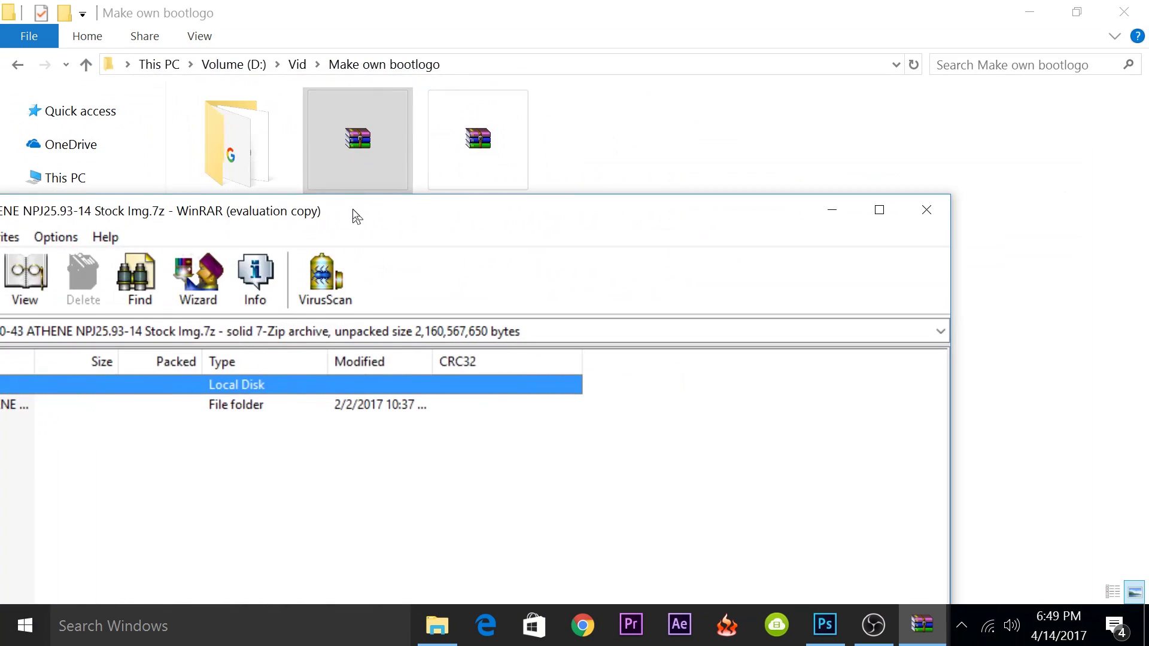
{"action": "left_click", "coordinate": [929, 211]}
{"action": "left_click", "coordinate": [217, 141]}
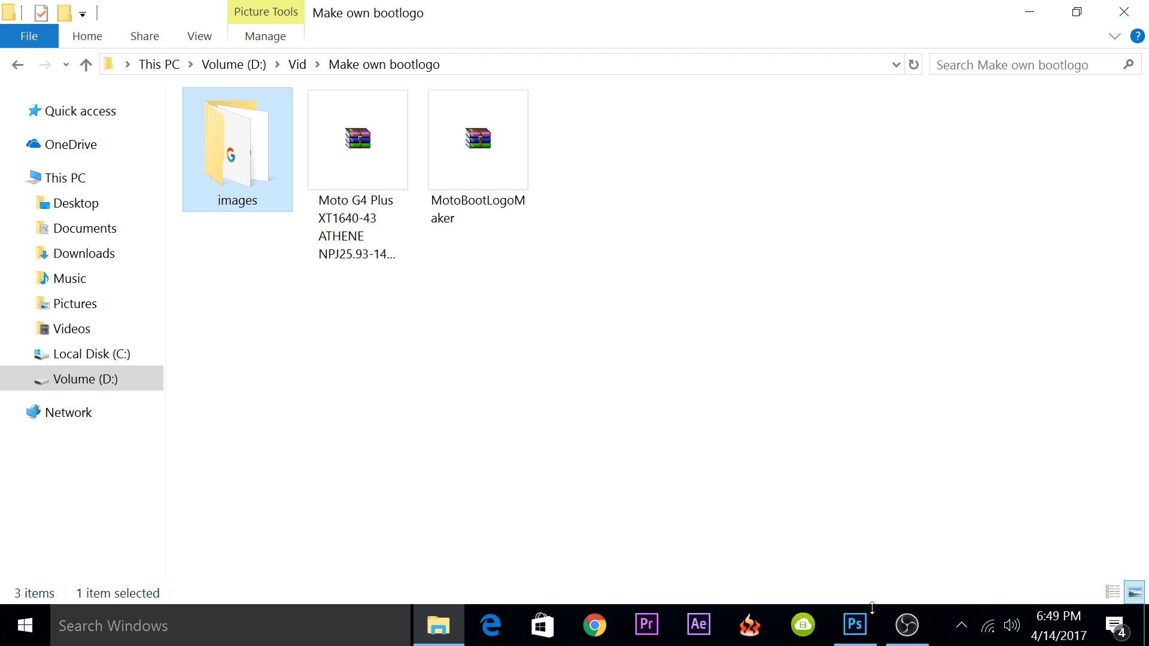
{"action": "left_click", "coordinate": [855, 626]}
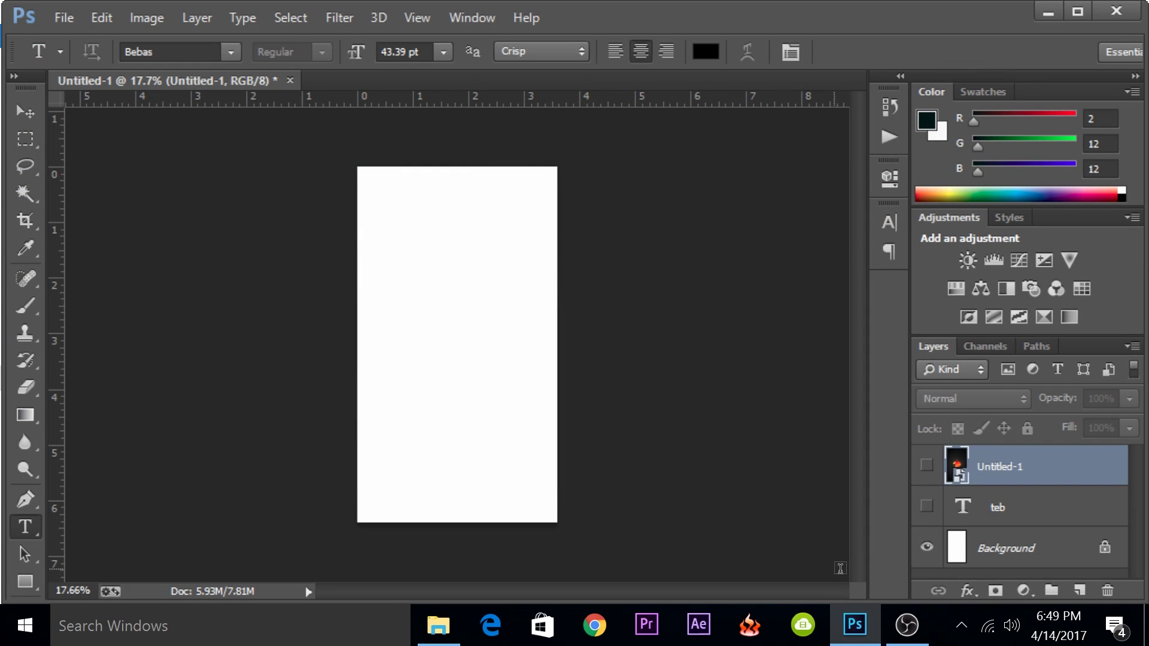
{"action": "left_click", "coordinate": [855, 628]}
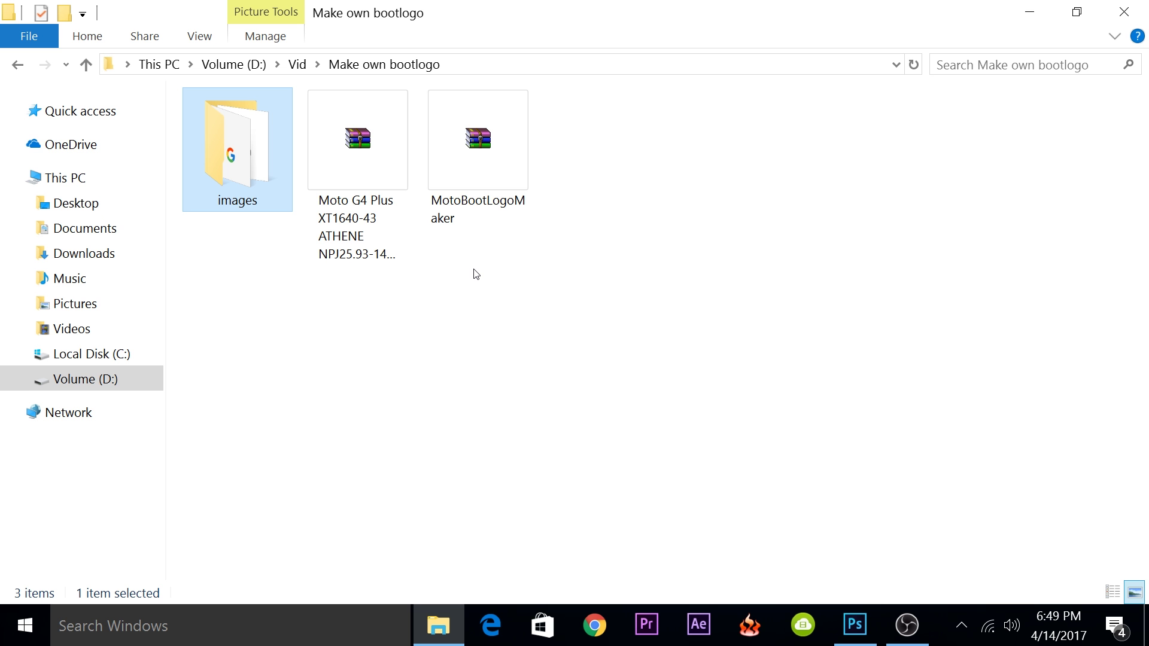
Extract the MotoBootLogoMaker archive to a MotoBootLogoMaker\ folder.
{"action": "left_click", "coordinate": [489, 137]}
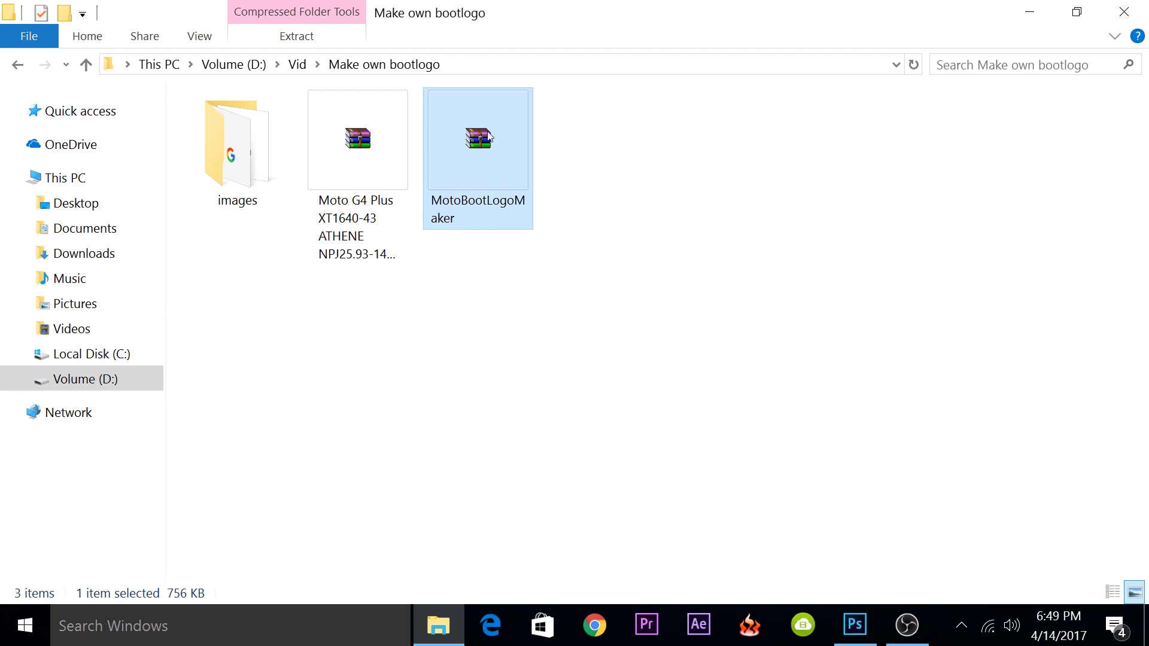
{"action": "right_click", "coordinate": [497, 157]}
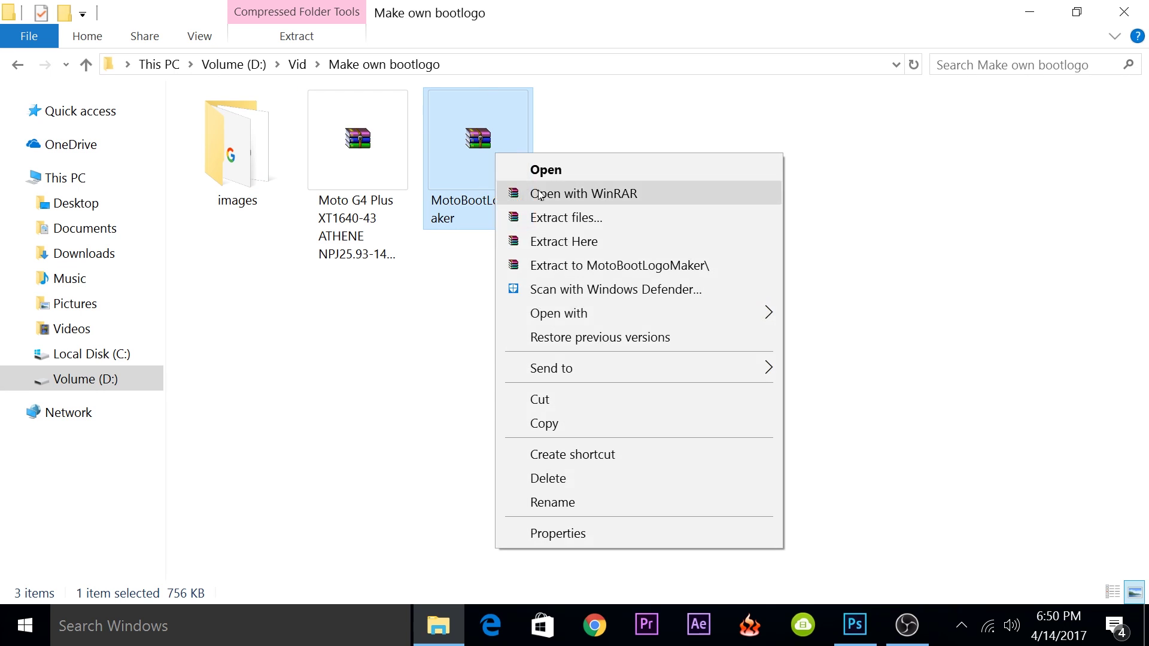
{"action": "left_click", "coordinate": [586, 264]}
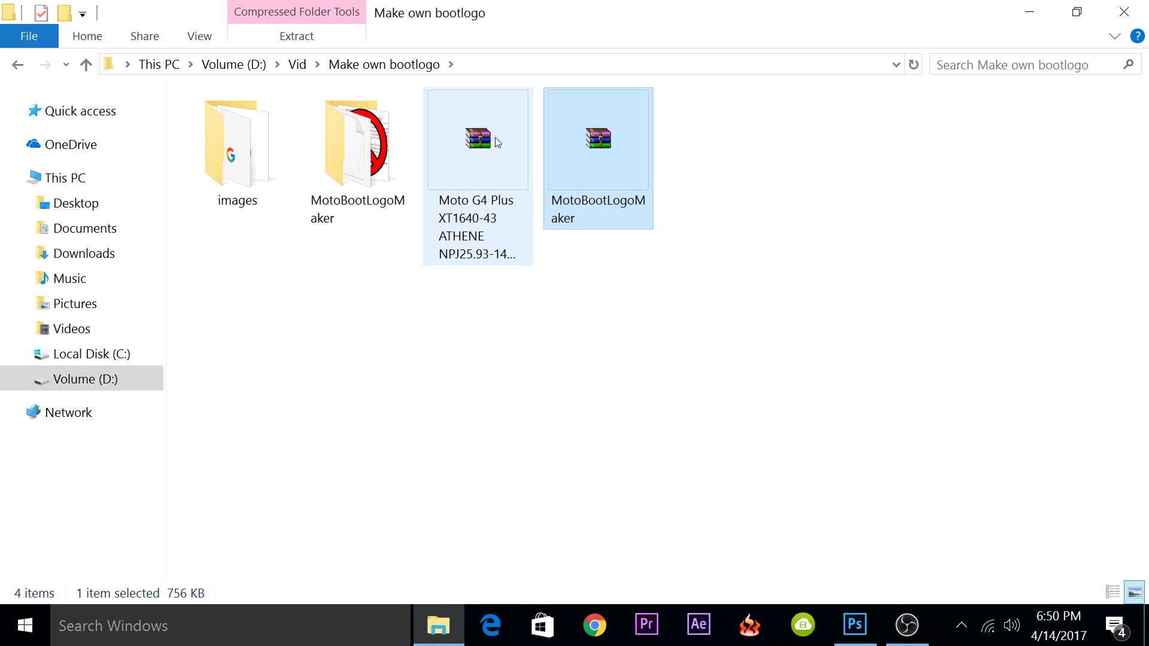
{"action": "left_click", "coordinate": [494, 138]}
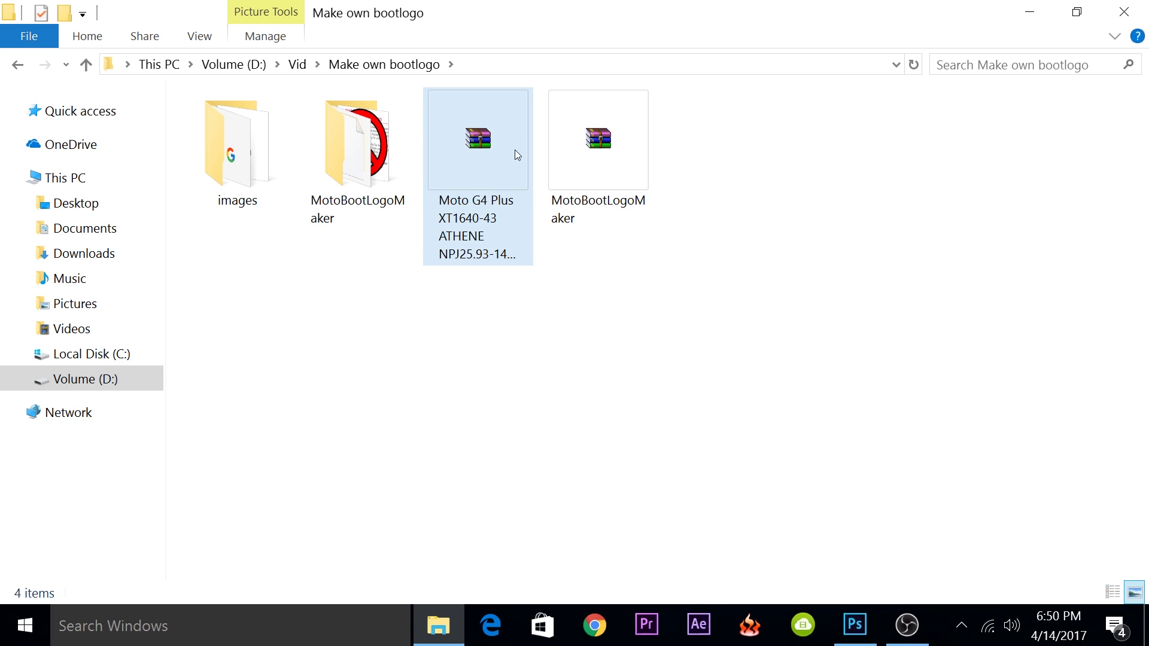
Drag logo.bin from the Moto G4 Plus archive's firmware folder into Make own bootlogo.
{"action": "double_click", "coordinate": [496, 160]}
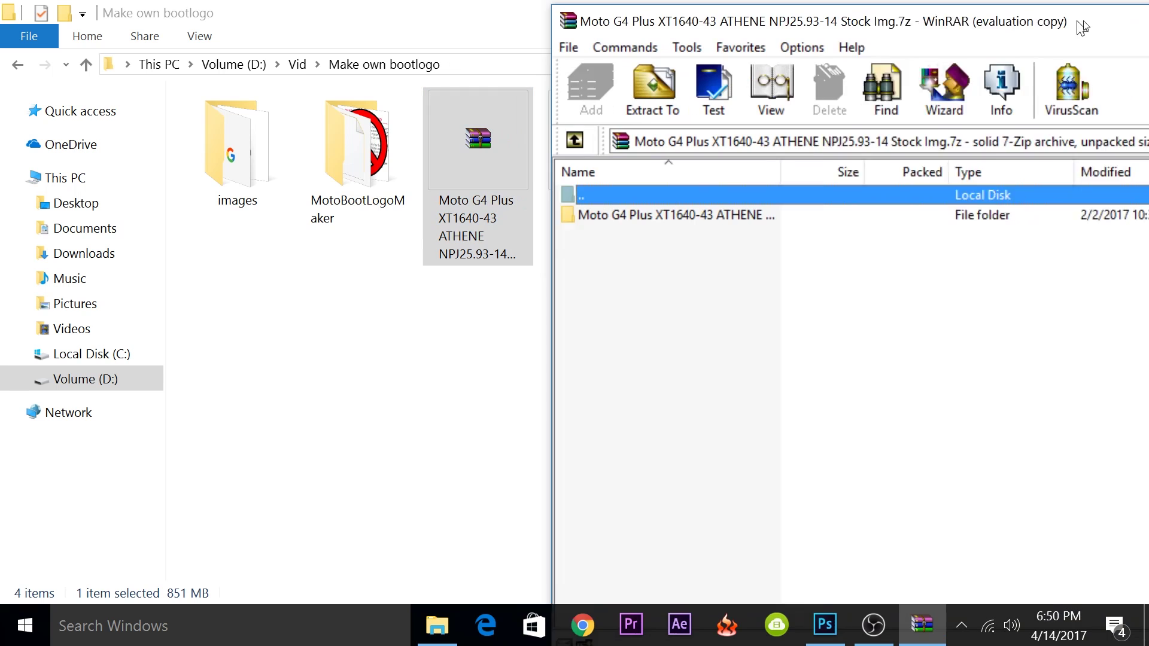
{"action": "double_click", "coordinate": [770, 217]}
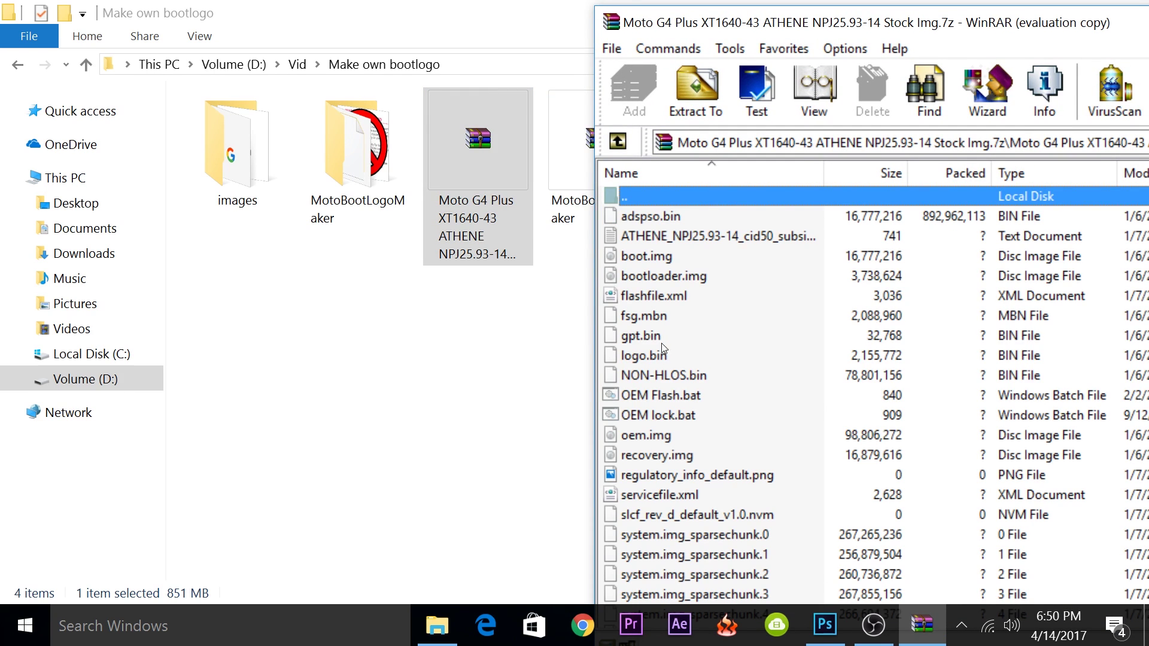
{"action": "left_click", "coordinate": [643, 357]}
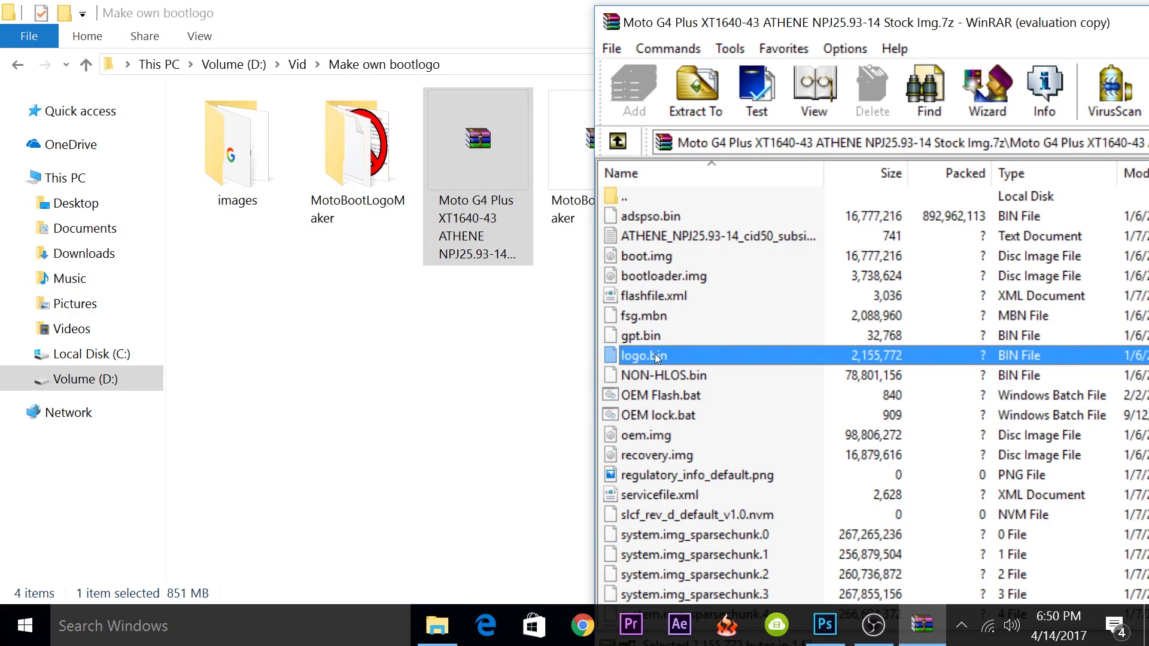
{"action": "left_click_drag", "start_coordinate": [658, 356], "coordinate": [428, 386]}
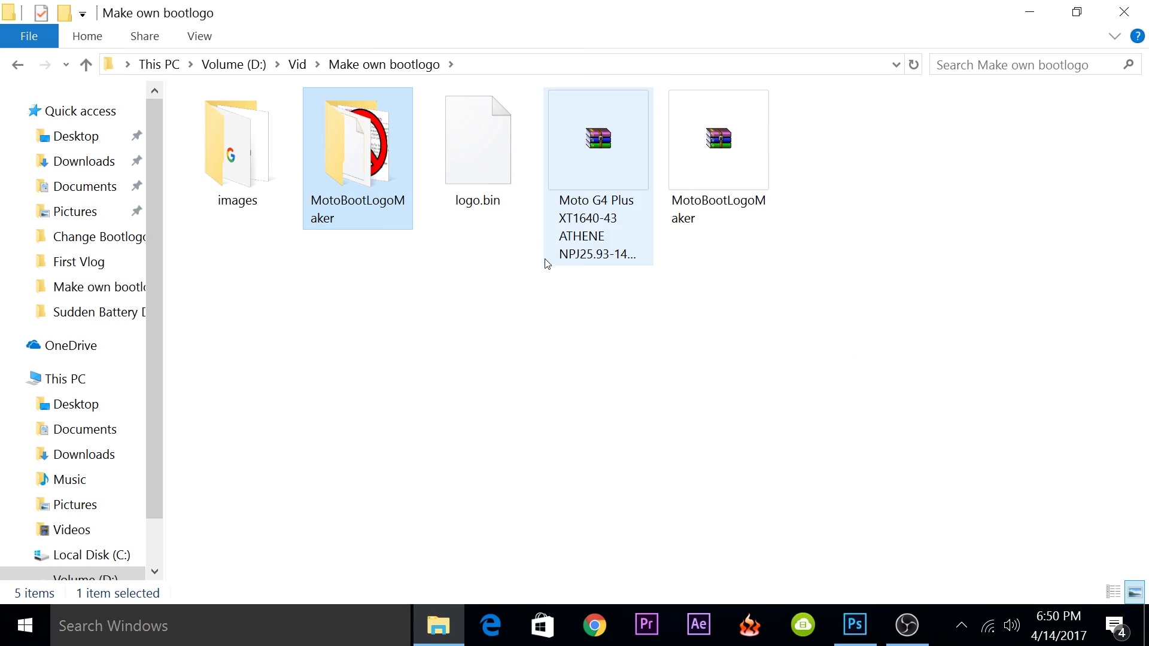
Look inside the extracted MotoBootLogoMaker folder, then return to the parent folder.
{"action": "double_click", "coordinate": [377, 158]}
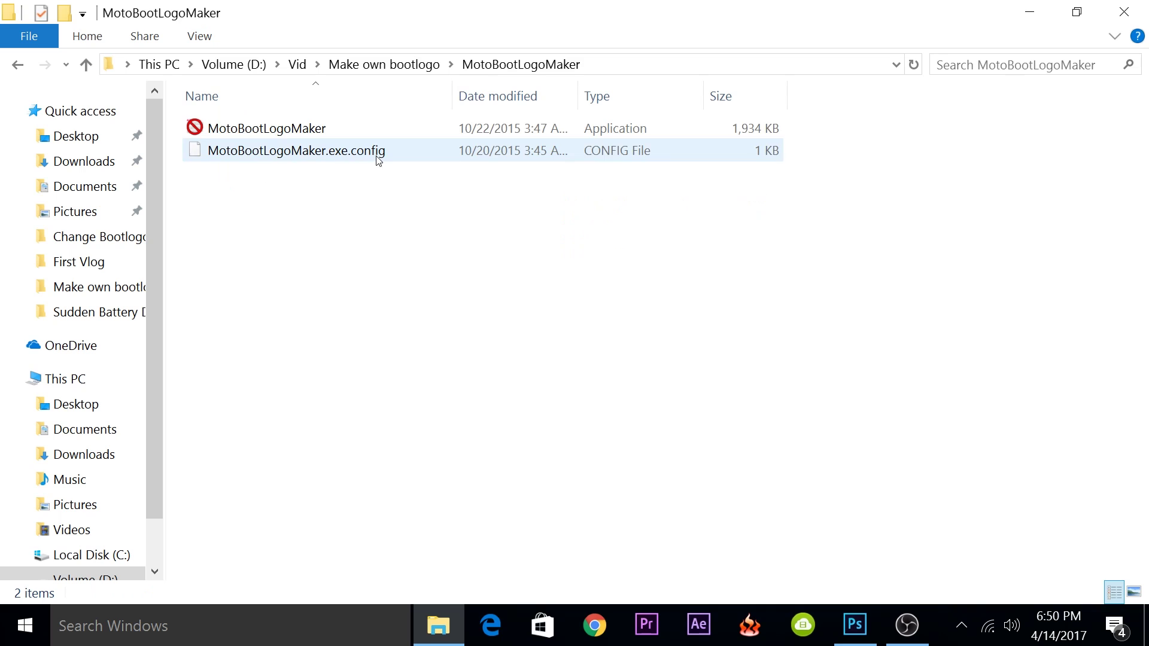
{"action": "left_click", "coordinate": [328, 124]}
{"action": "key", "text": "alt+Left"}
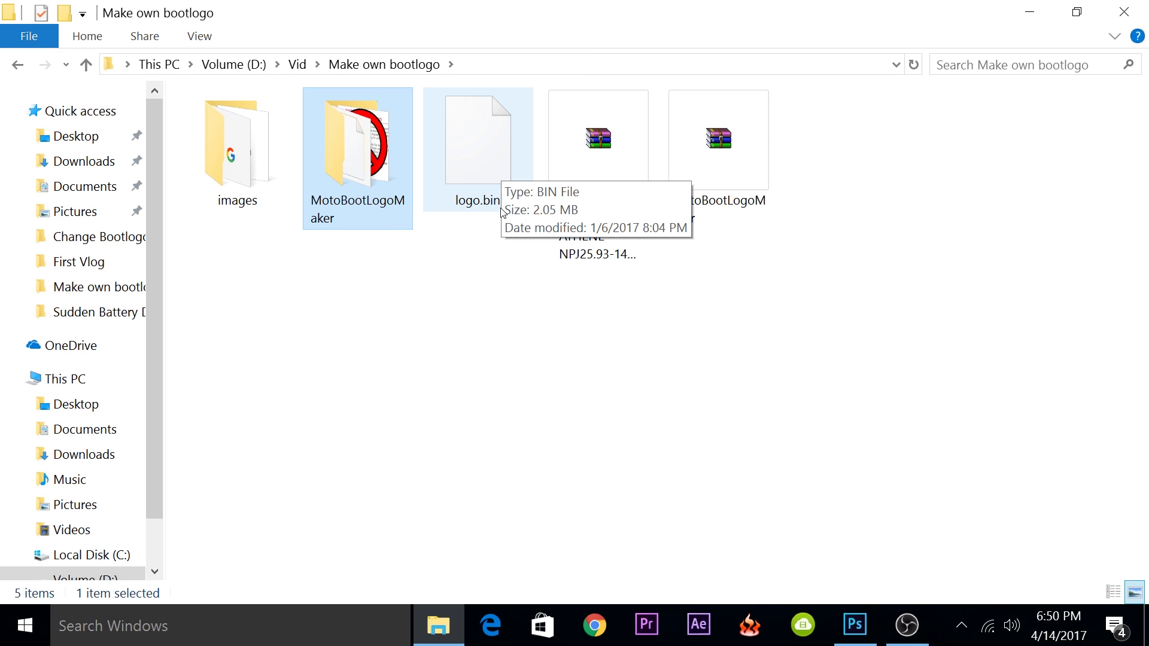
Start a new Photoshop document from File > New and inspect its Width and Height values.
{"action": "left_click", "coordinate": [854, 625]}
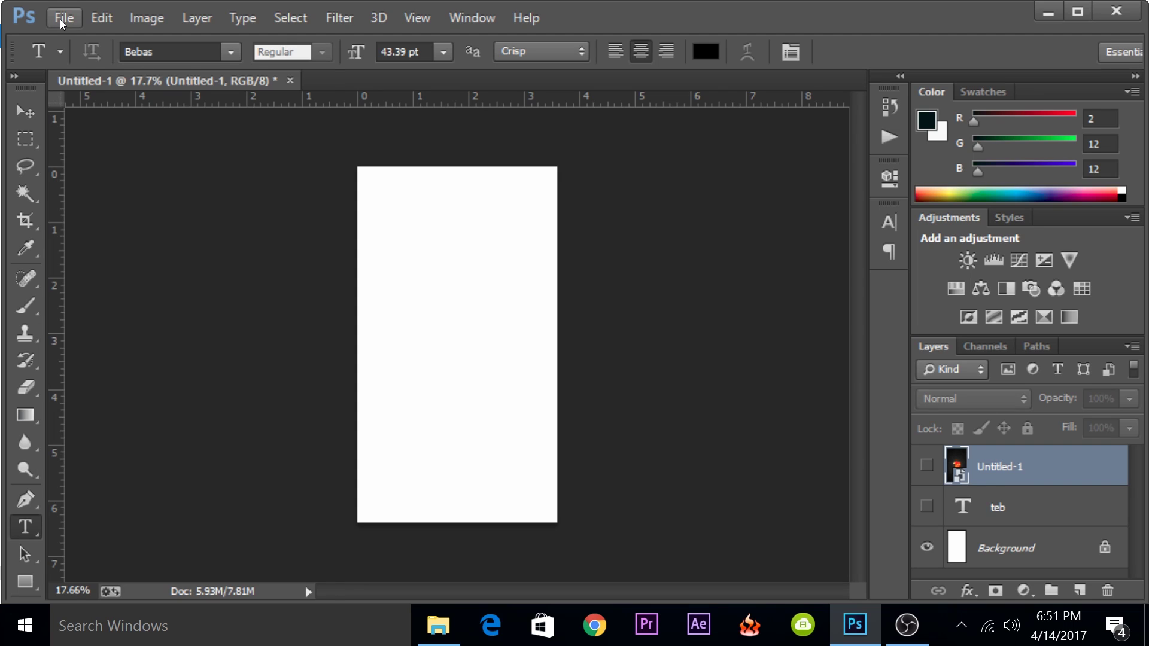
{"action": "left_click", "coordinate": [61, 18]}
{"action": "left_click", "coordinate": [75, 41]}
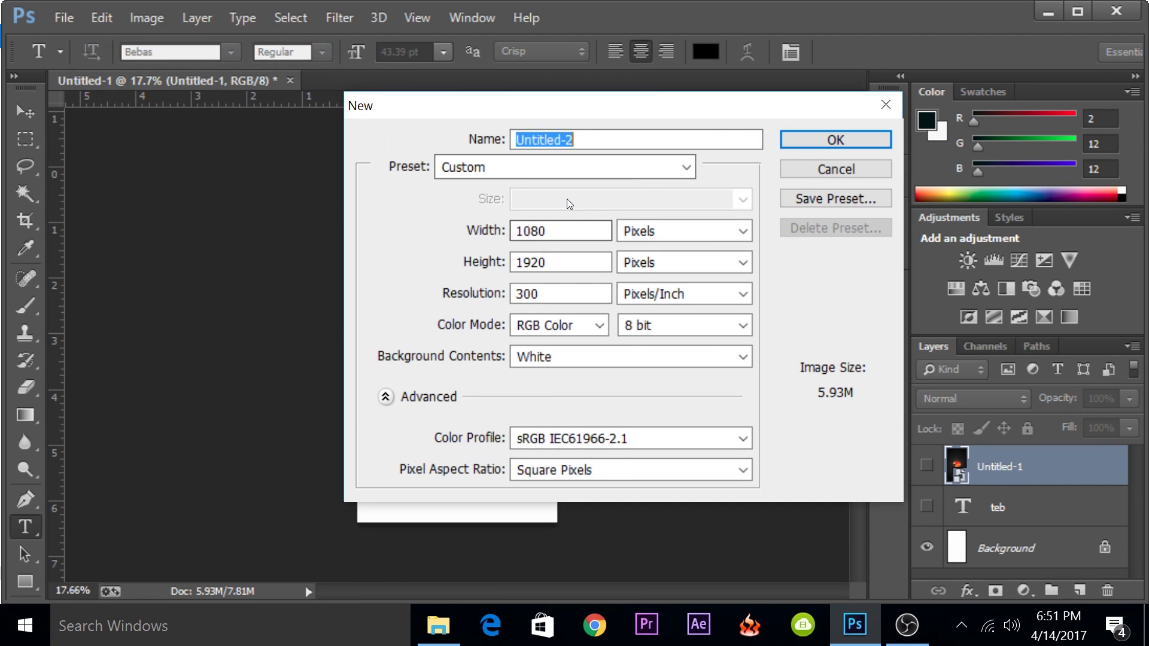
{"action": "left_click", "coordinate": [547, 231]}
{"action": "left_click_drag", "start_coordinate": [546, 231], "coordinate": [514, 231]}
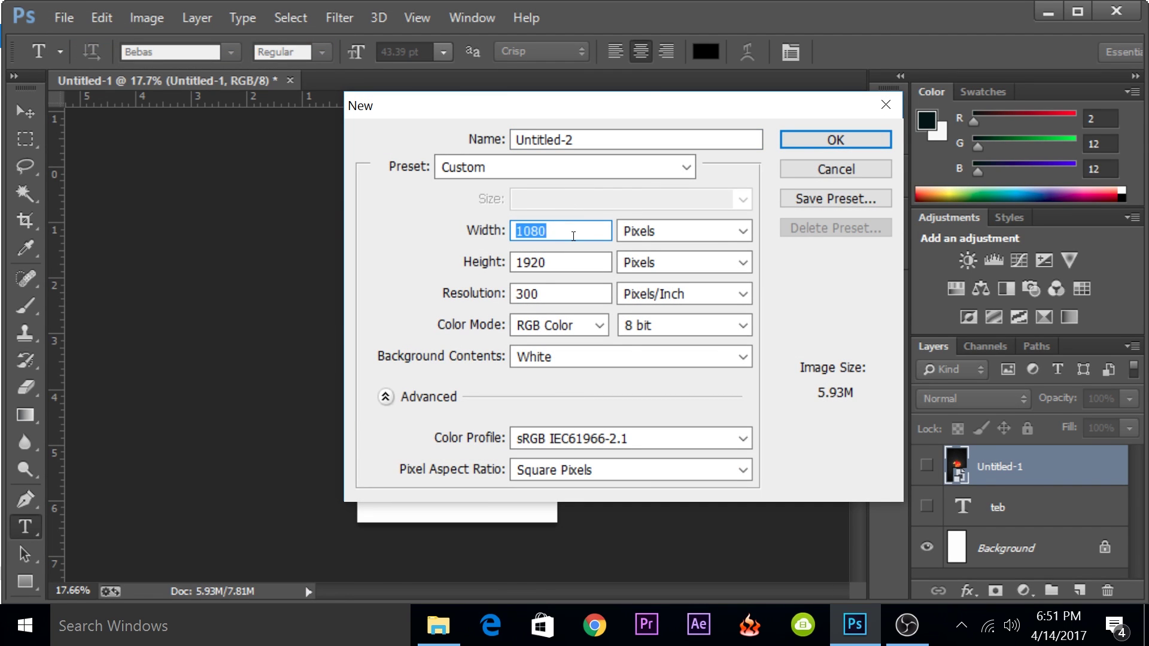
{"action": "left_click", "coordinate": [572, 231]}
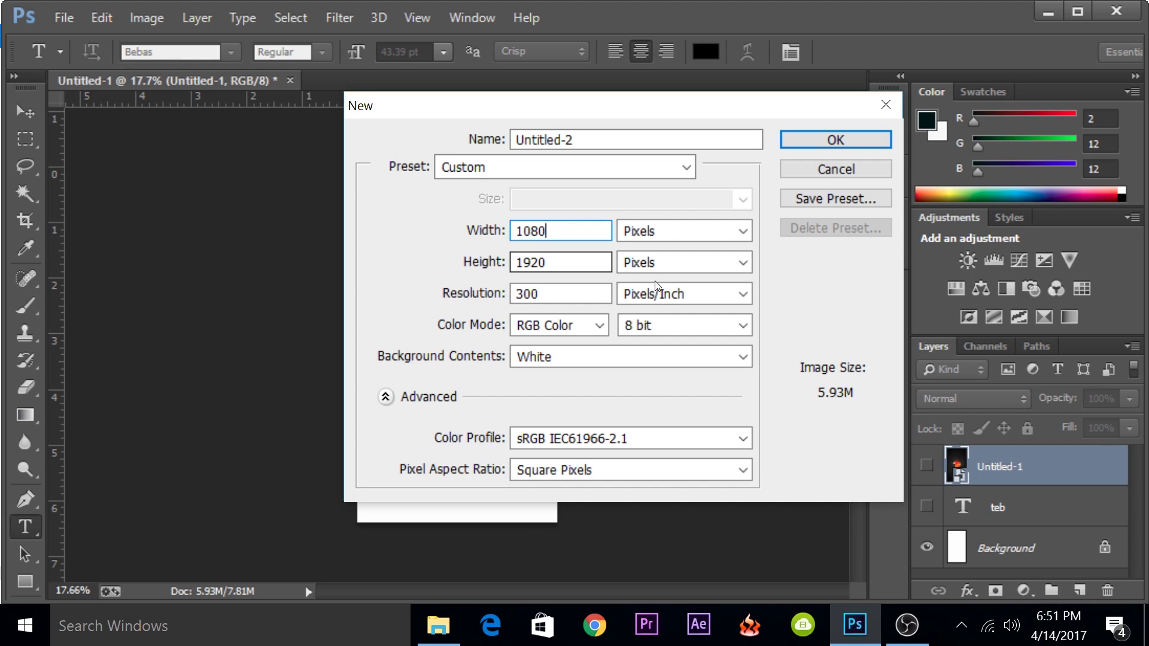
{"action": "left_click_drag", "start_coordinate": [579, 262], "coordinate": [515, 265]}
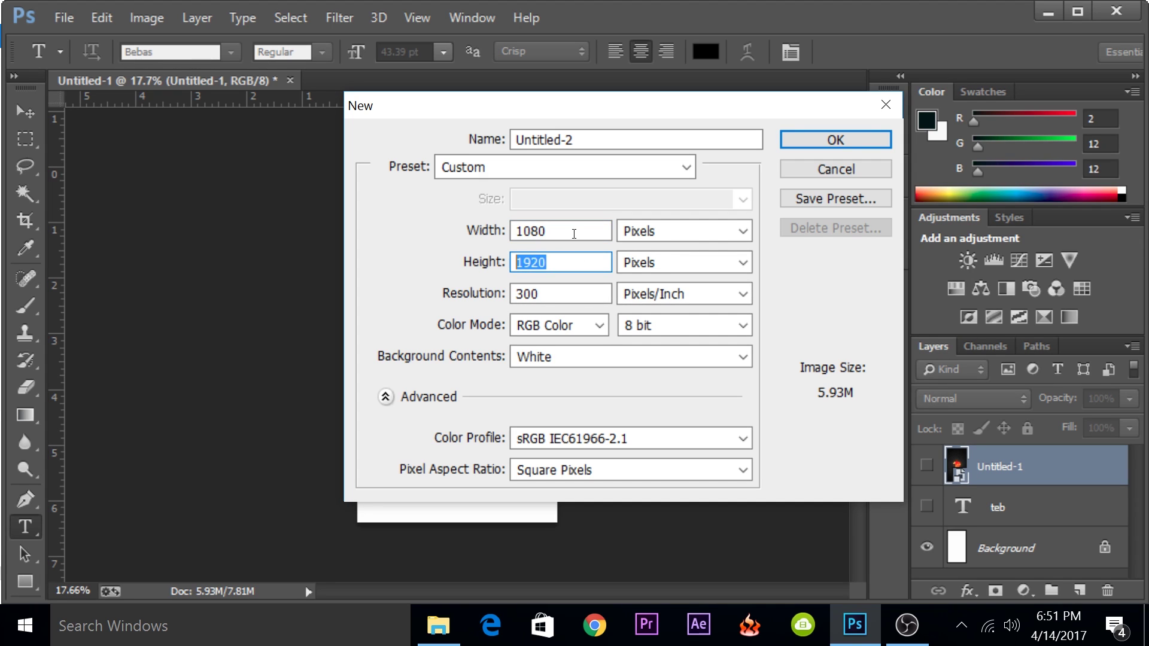
Set the document size to 1080 × 1920 pixels and create it.
{"action": "left_click_drag", "start_coordinate": [574, 234], "coordinate": [517, 232]}
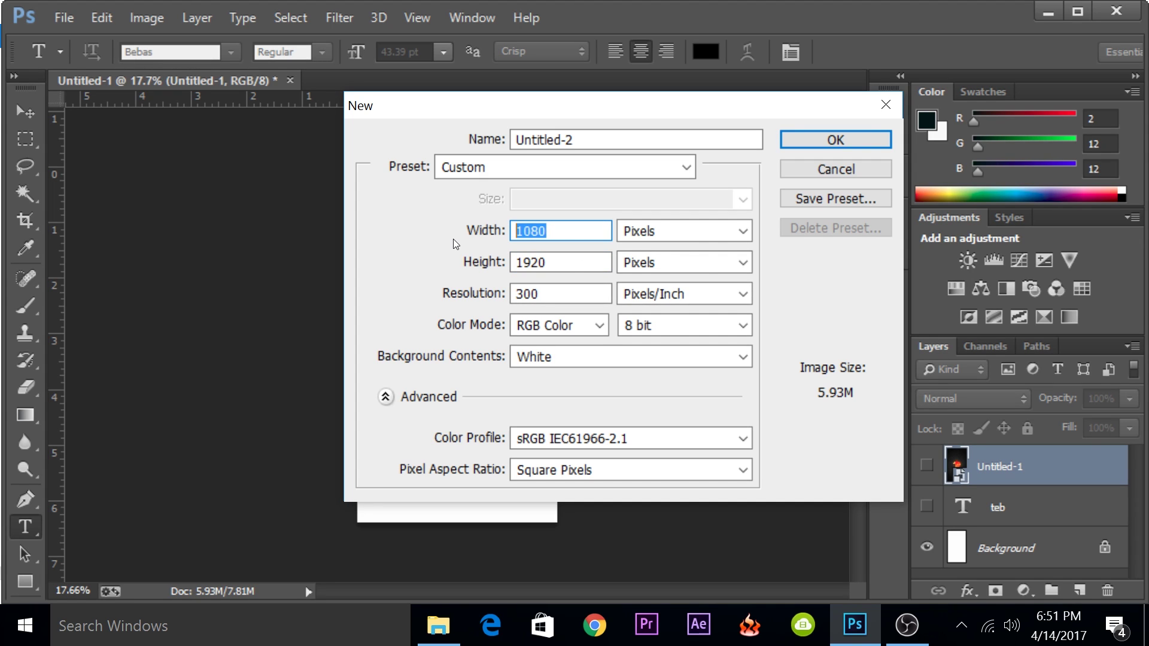
{"action": "type", "text": "720"}
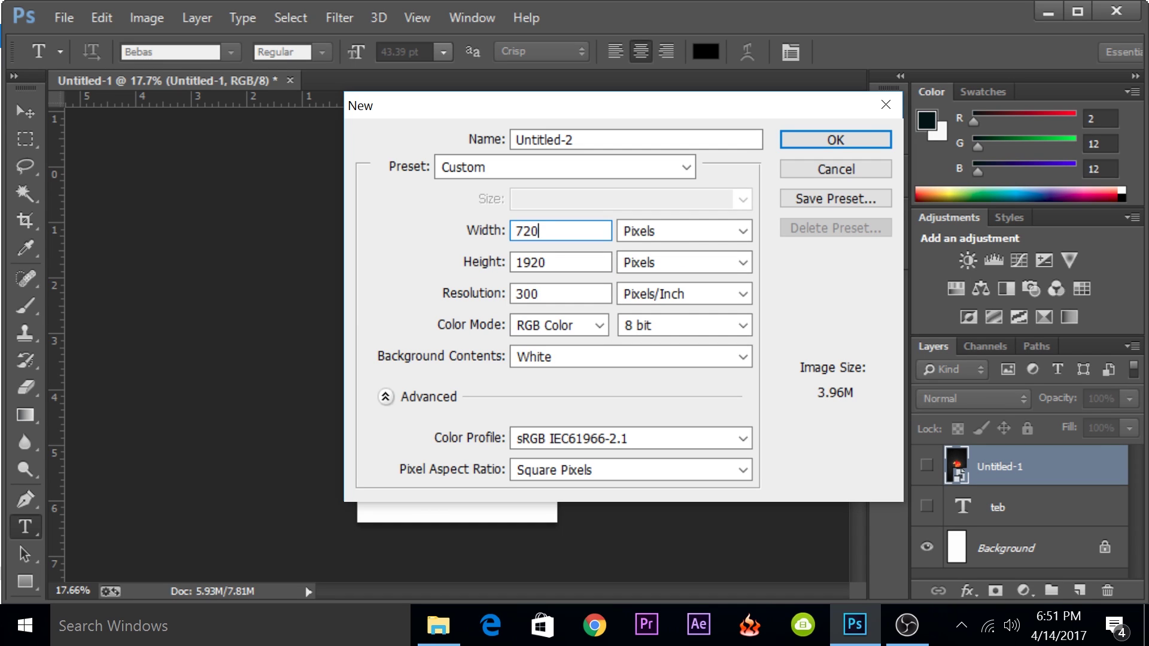
{"action": "key", "text": "Tab"}
{"action": "key", "text": "Tab"}
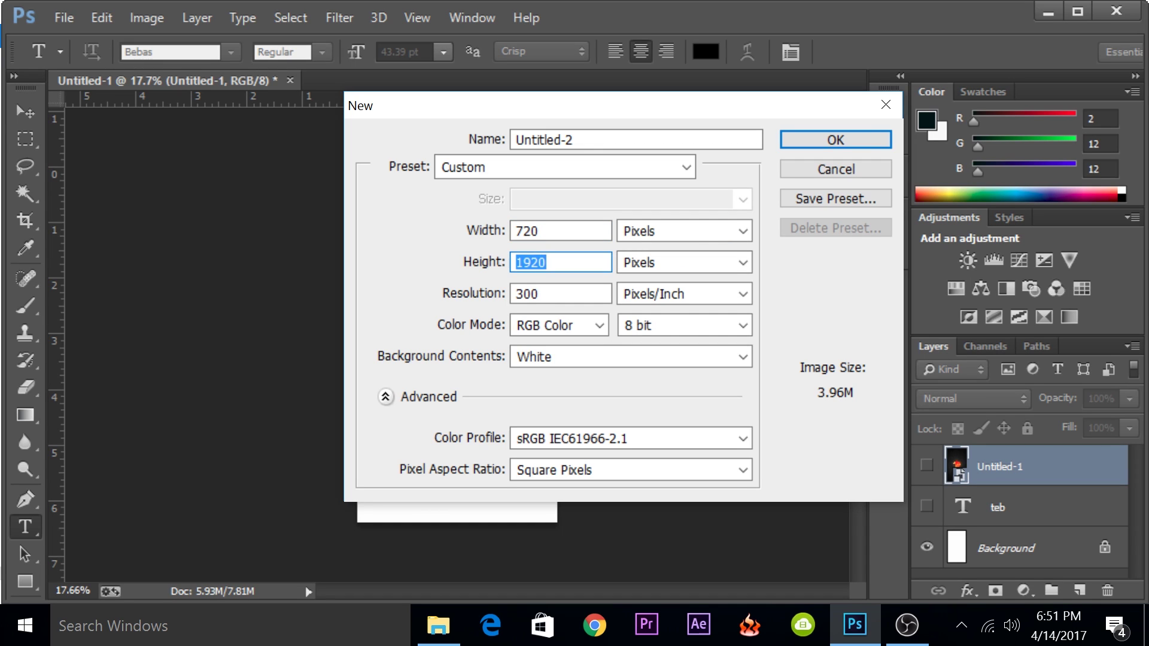
{"action": "type", "text": "1280"}
{"action": "left_click_drag", "start_coordinate": [603, 231], "coordinate": [408, 237]}
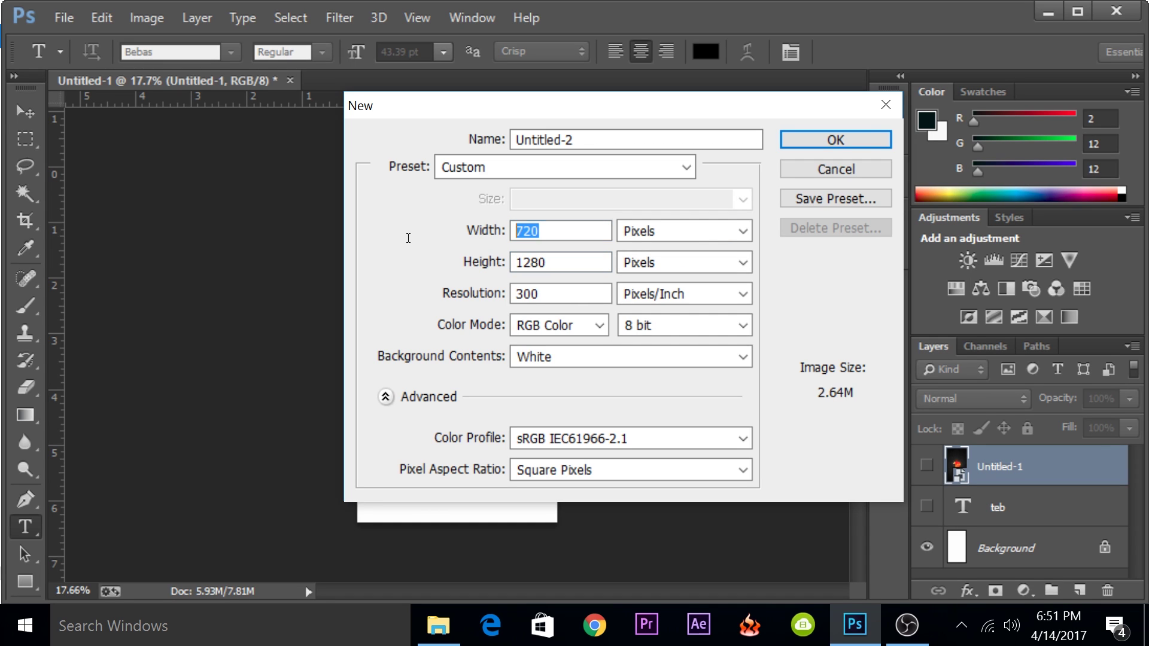
{"action": "type", "text": "1080"}
{"action": "key", "text": "Tab"}
{"action": "key", "text": "Tab"}
{"action": "type", "text": "1920"}
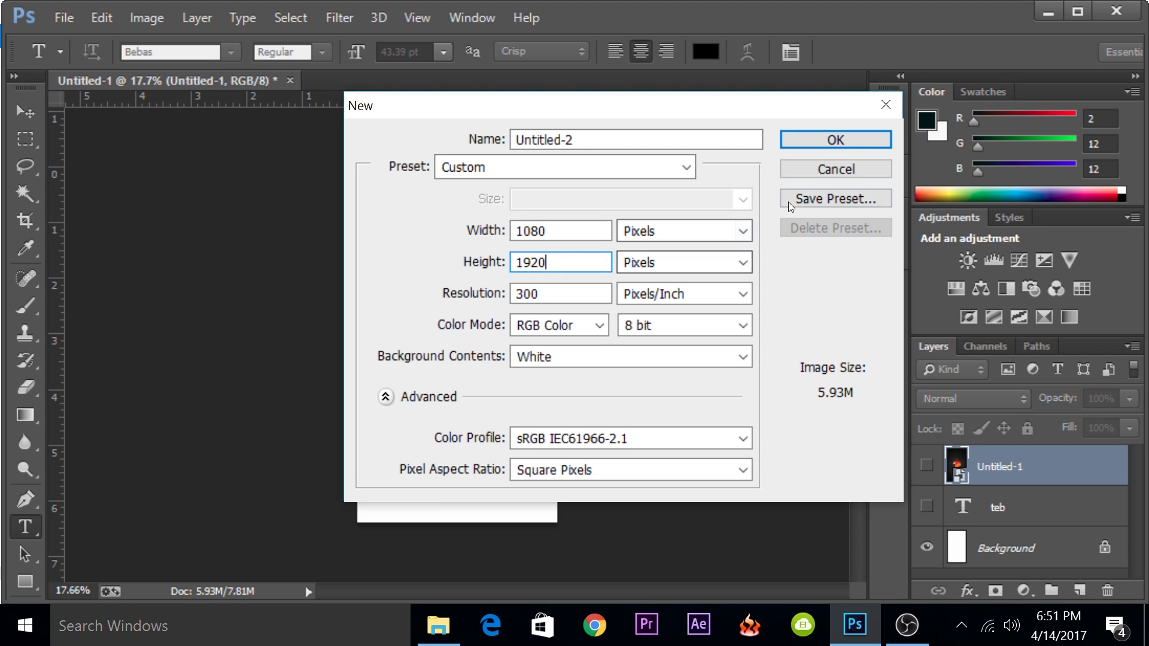
{"action": "left_click", "coordinate": [829, 144]}
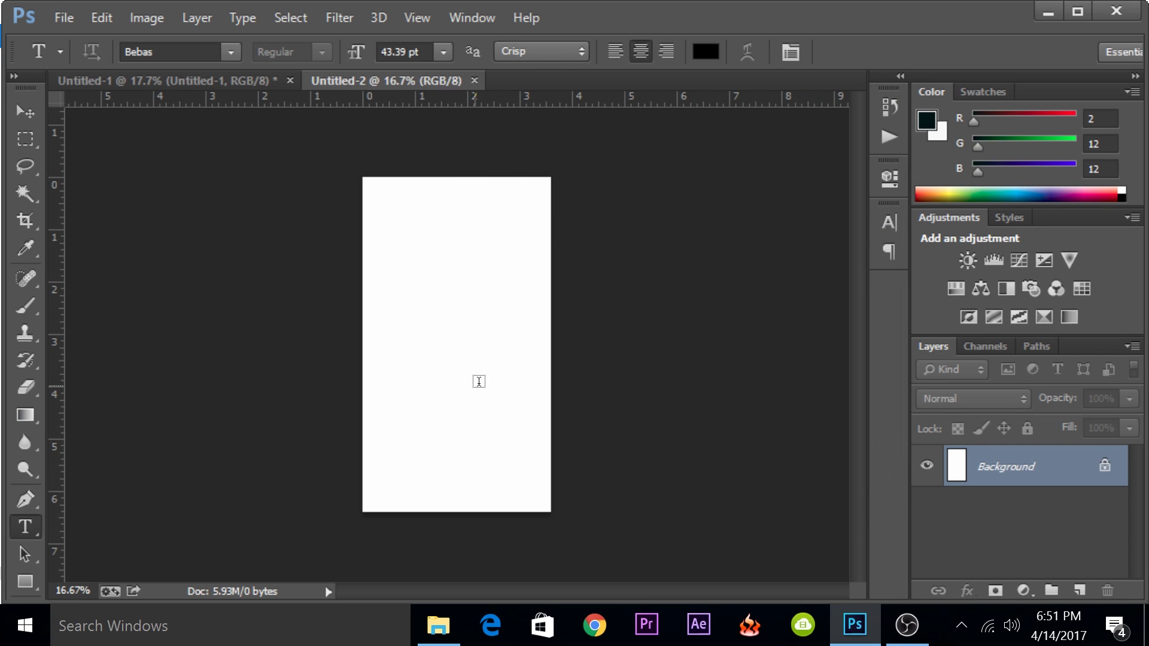
Add the text "TB" at the canvas centre.
{"action": "scroll", "coordinate": [513, 328], "scroll_direction": "down", "scroll_amount": 1}
{"action": "scroll", "coordinate": [506, 318], "scroll_direction": "up", "scroll_amount": 2}
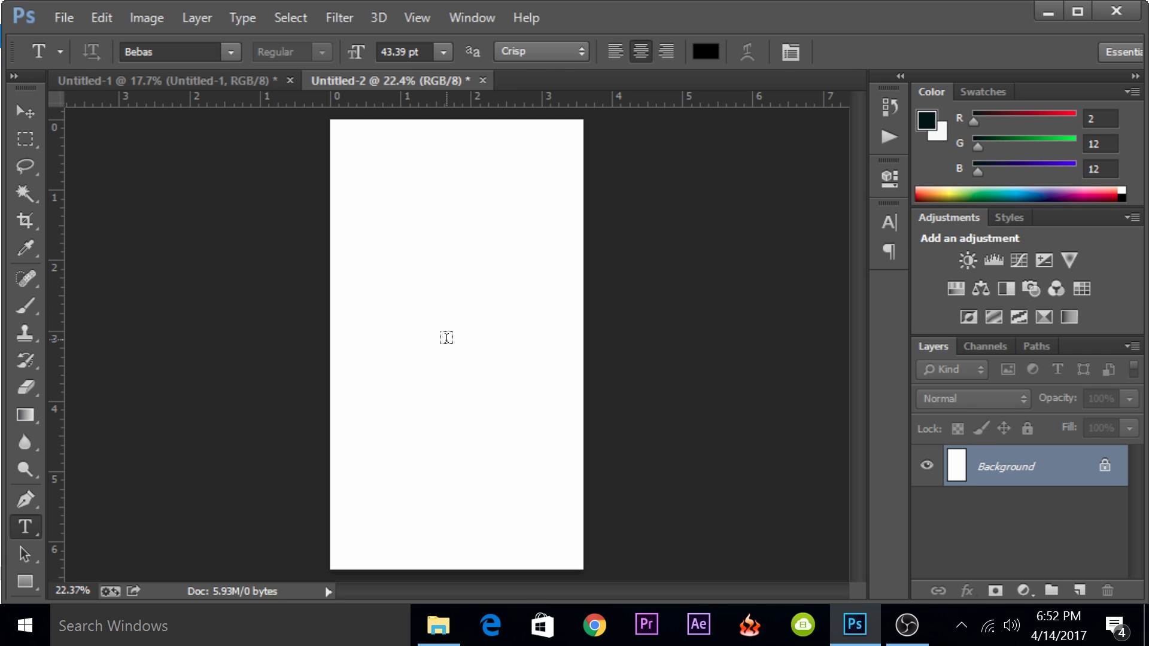
{"action": "left_click", "coordinate": [441, 333]}
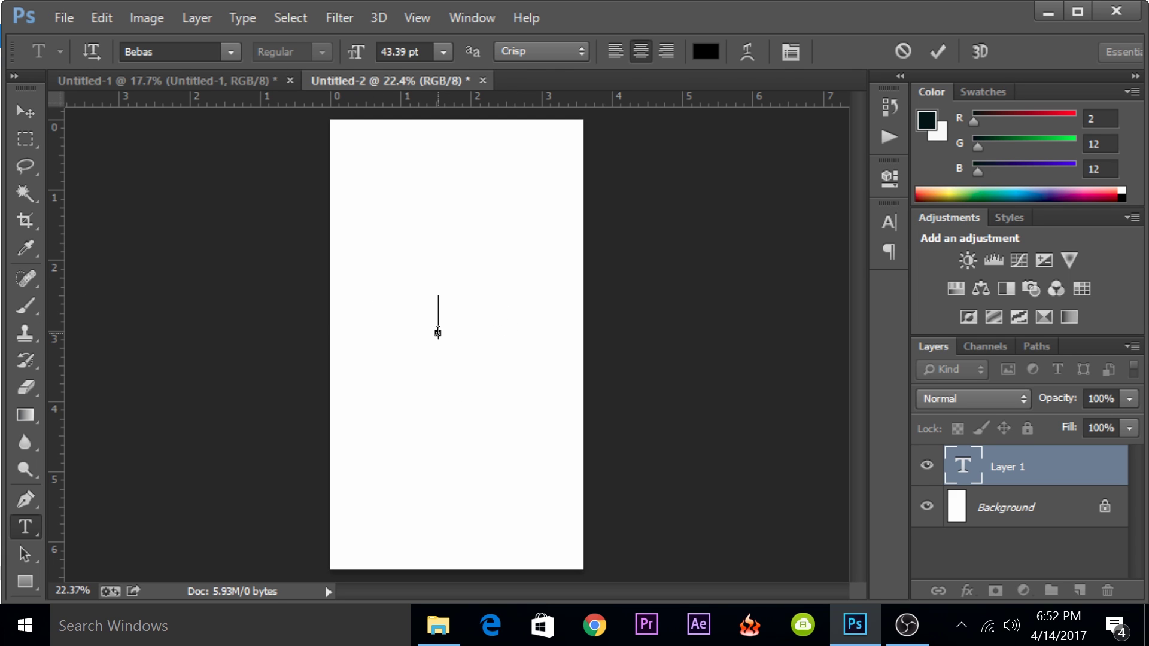
{"action": "type", "text": "TB"}
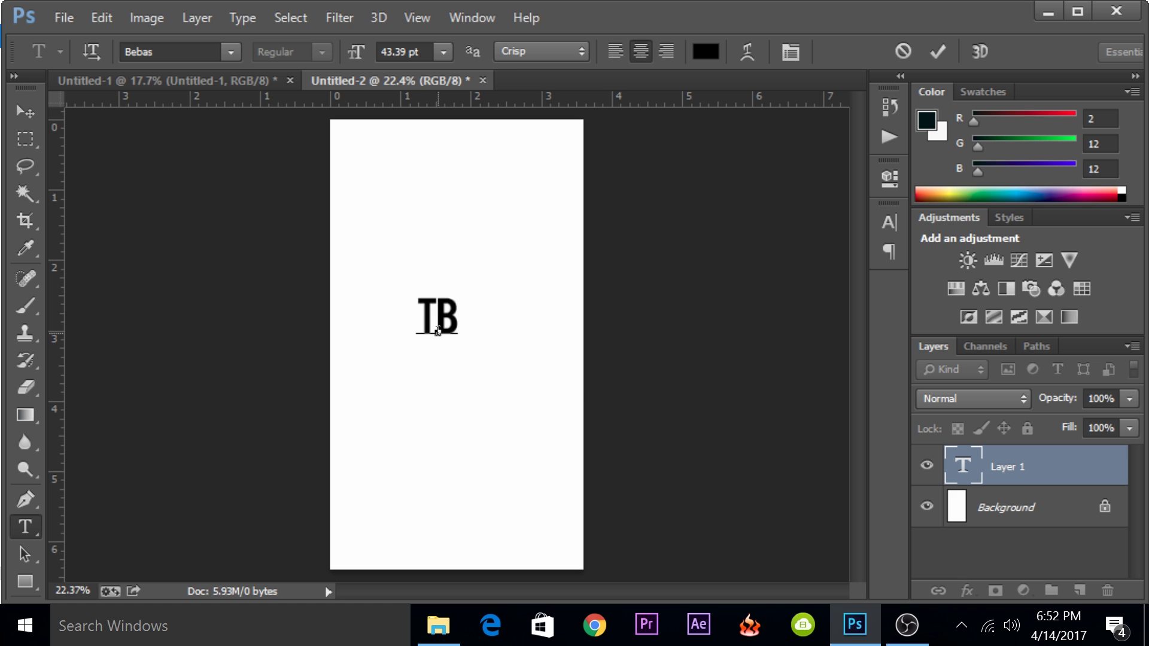
{"action": "key", "text": "ctrl+Return"}
Draw a circle around the canvas centre and fill it red.
{"action": "key", "text": "shift+u"}
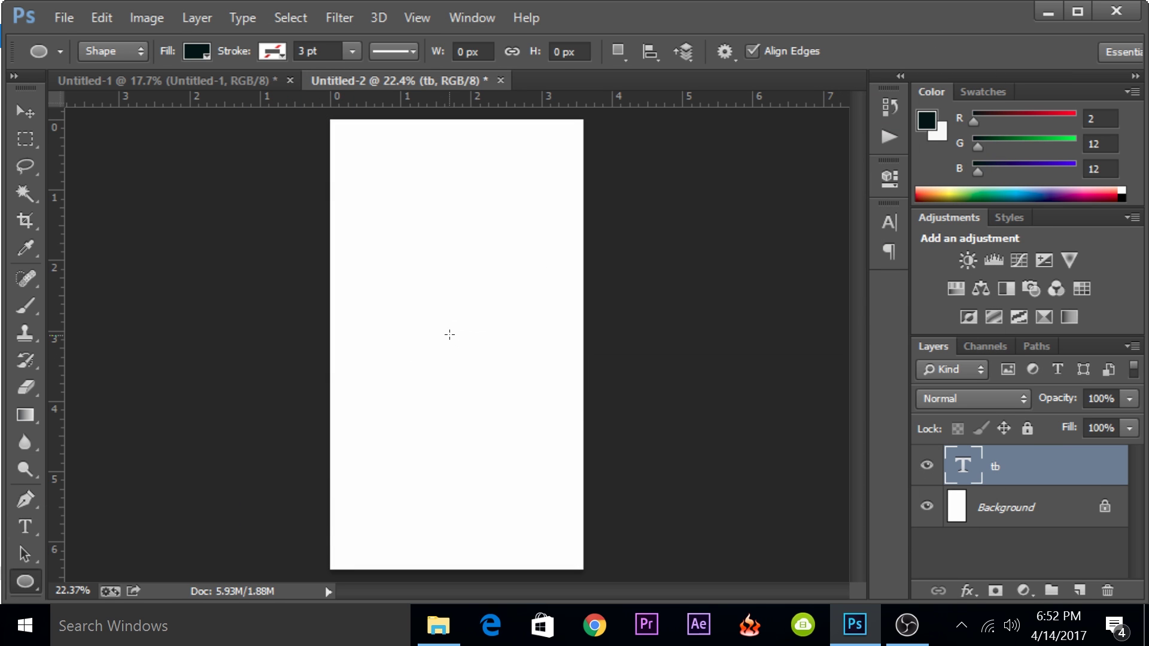
{"action": "left_click_drag", "start_coordinate": [450, 334], "coordinate": [487, 359]}
{"action": "left_click", "coordinate": [197, 51]}
{"action": "left_click_drag", "start_coordinate": [993, 507], "coordinate": [993, 455]}
{"action": "double_click", "coordinate": [957, 507]}
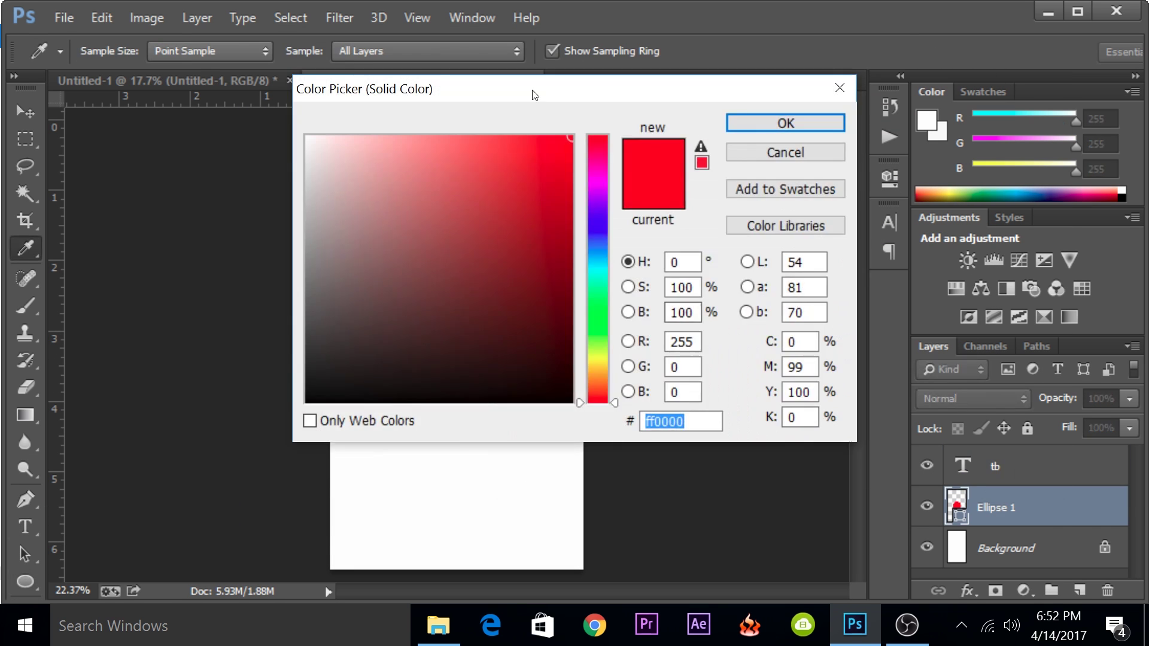
{"action": "key", "text": "Return"}
Enlarge the TB text layer with Free Transform.
{"action": "key", "text": "alt+]"}
{"action": "key", "text": "ctrl+t"}
{"action": "key", "text": "Return"}
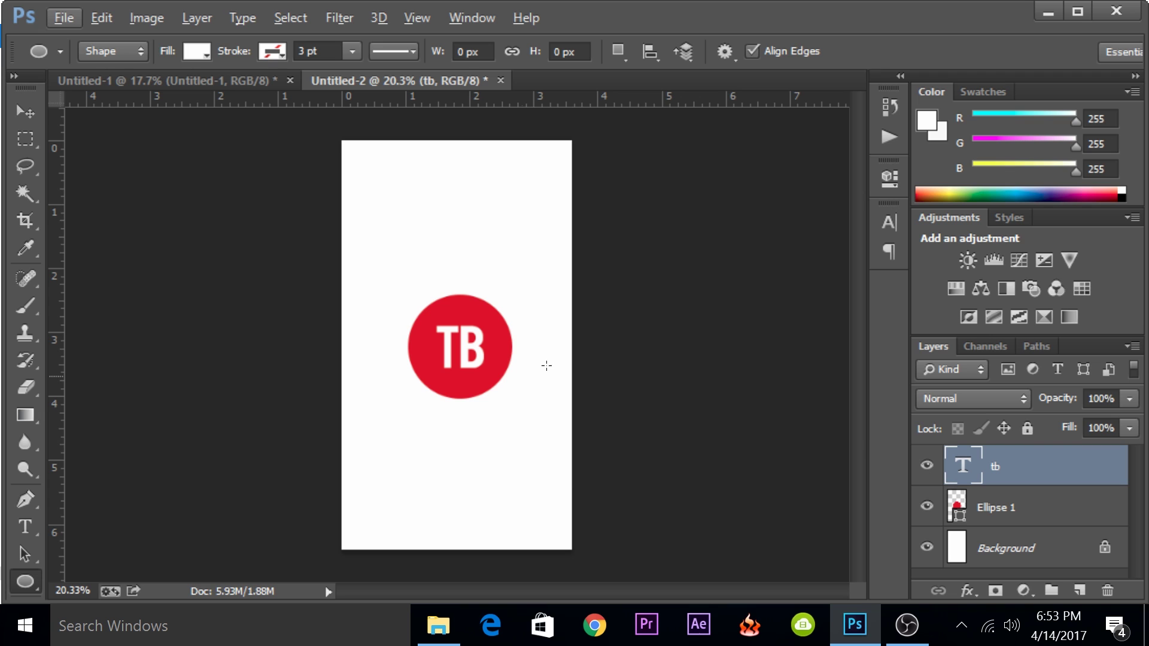
{"action": "key", "text": "alt"}
Export the logo via Save for Web as PNG-8 named Untitled-2, then open the MotoBootLogoMaker folder.
{"action": "left_click", "coordinate": [60, 22]}
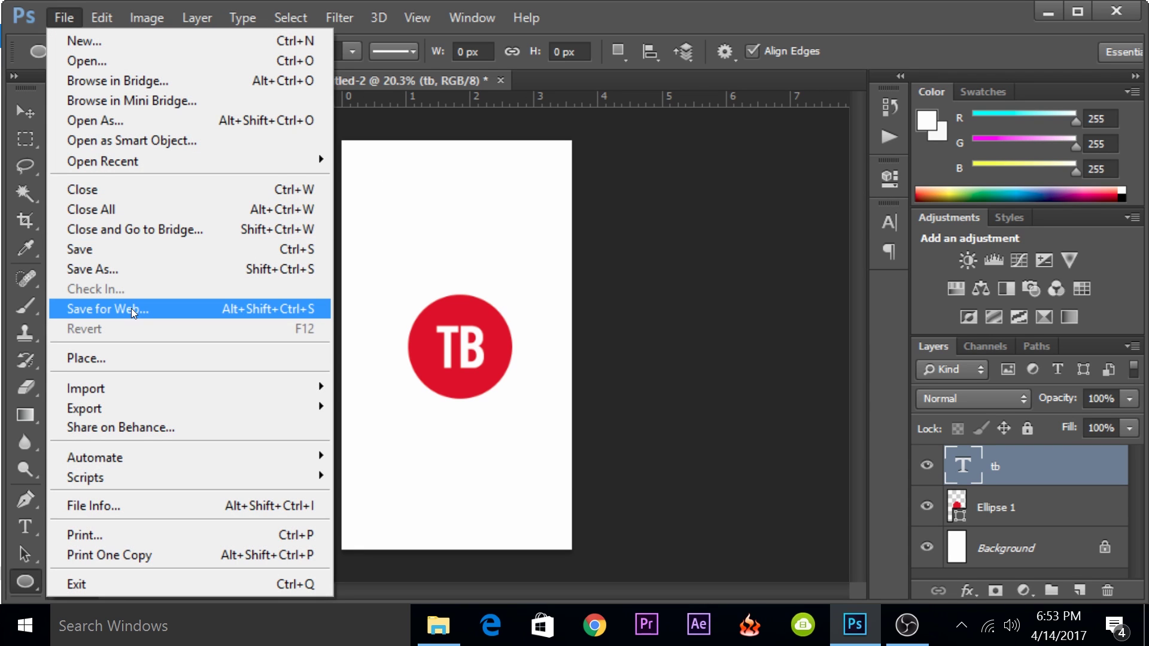
{"action": "left_click", "coordinate": [131, 307]}
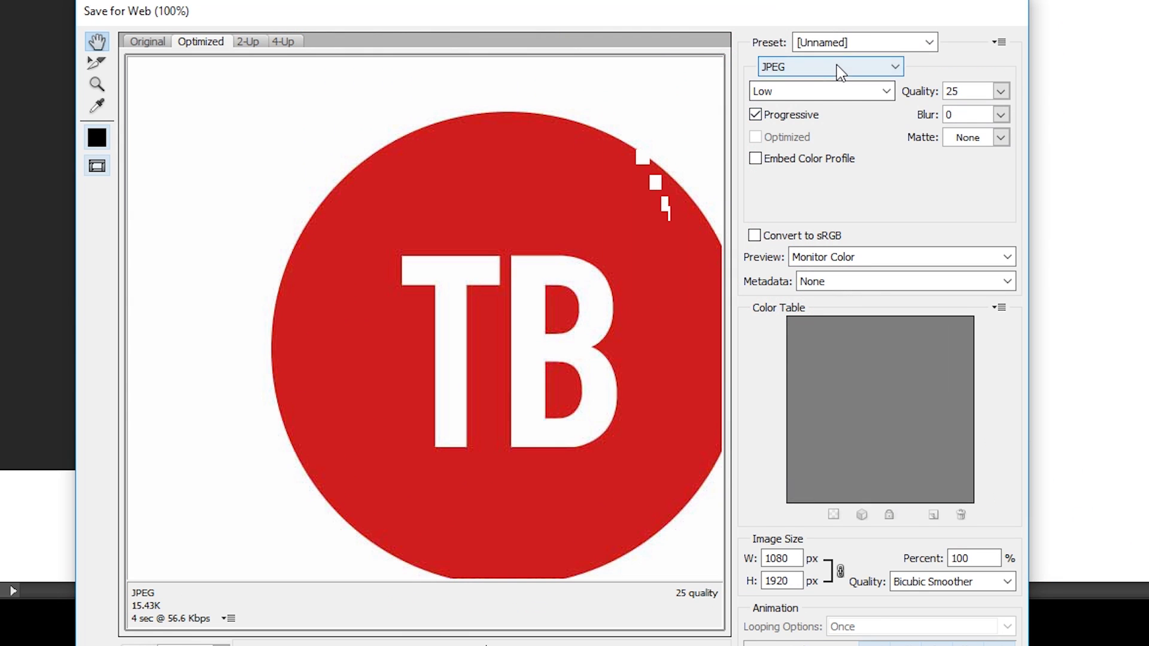
{"action": "left_click", "coordinate": [831, 66]}
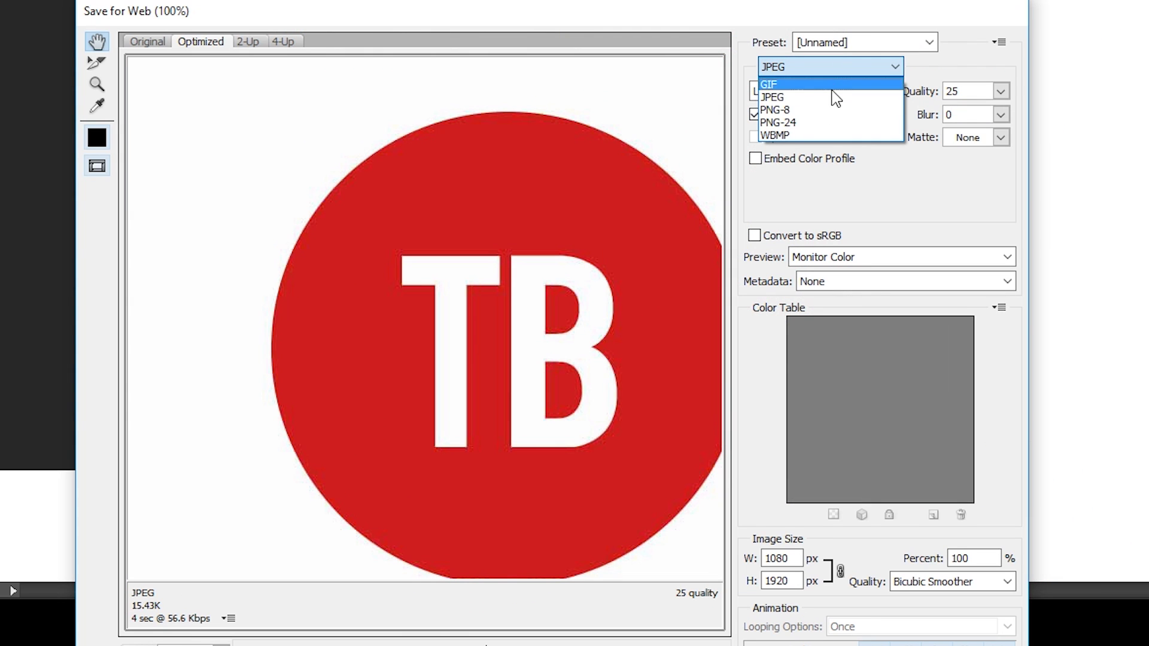
{"action": "left_click", "coordinate": [830, 110]}
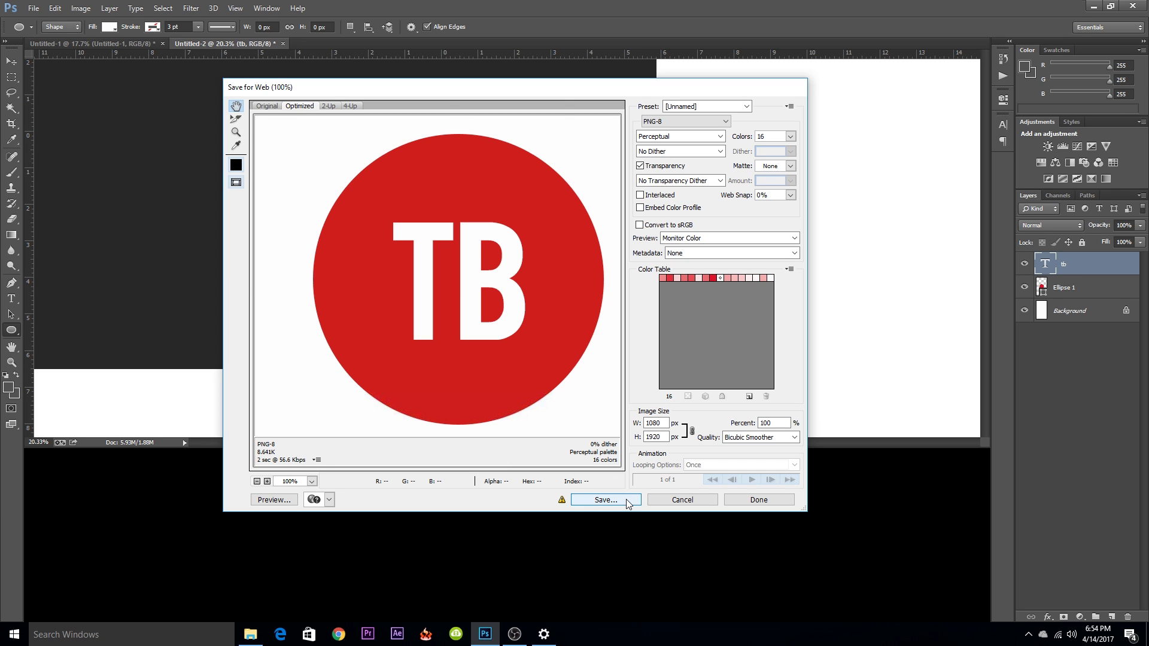
{"action": "left_click", "coordinate": [606, 499]}
{"action": "left_click", "coordinate": [533, 318]}
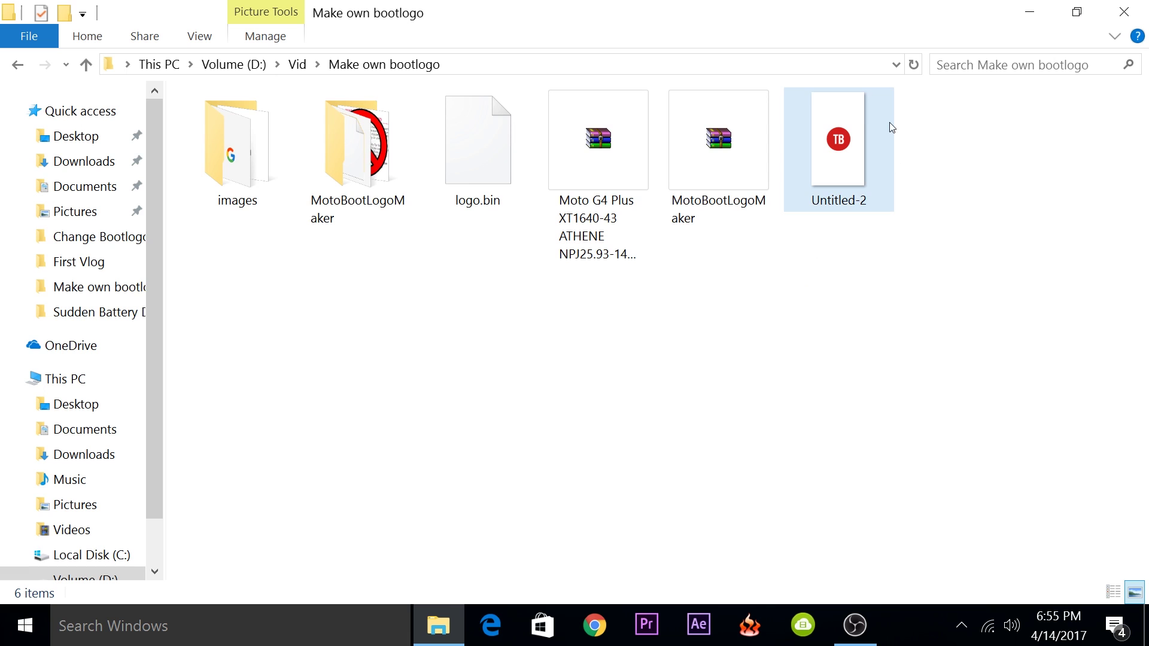
{"action": "left_click", "coordinate": [884, 198]}
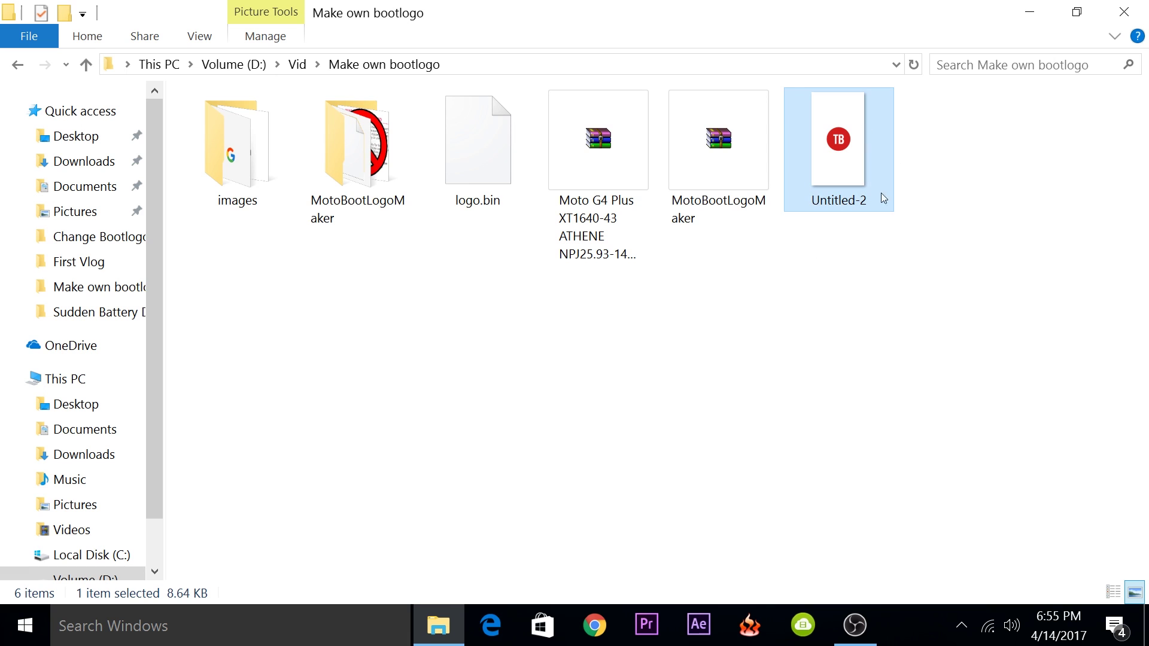
{"action": "double_click", "coordinate": [403, 164]}
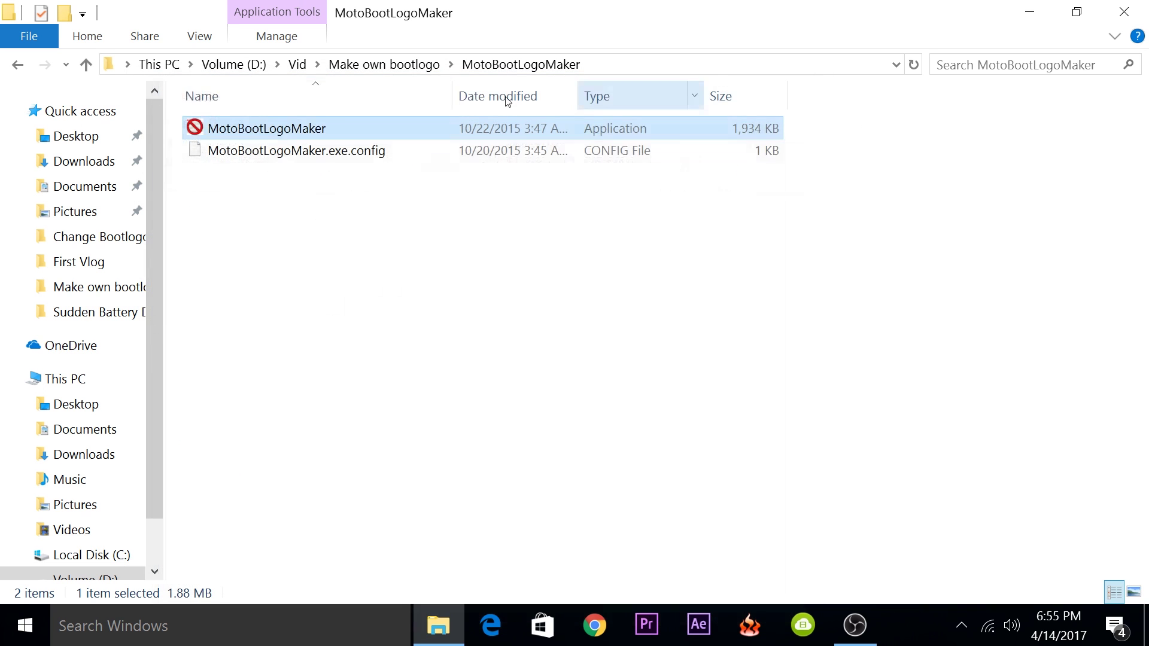
Launch MotoBootLogoMaker and open logo.bin.
{"action": "double_click", "coordinate": [271, 132]}
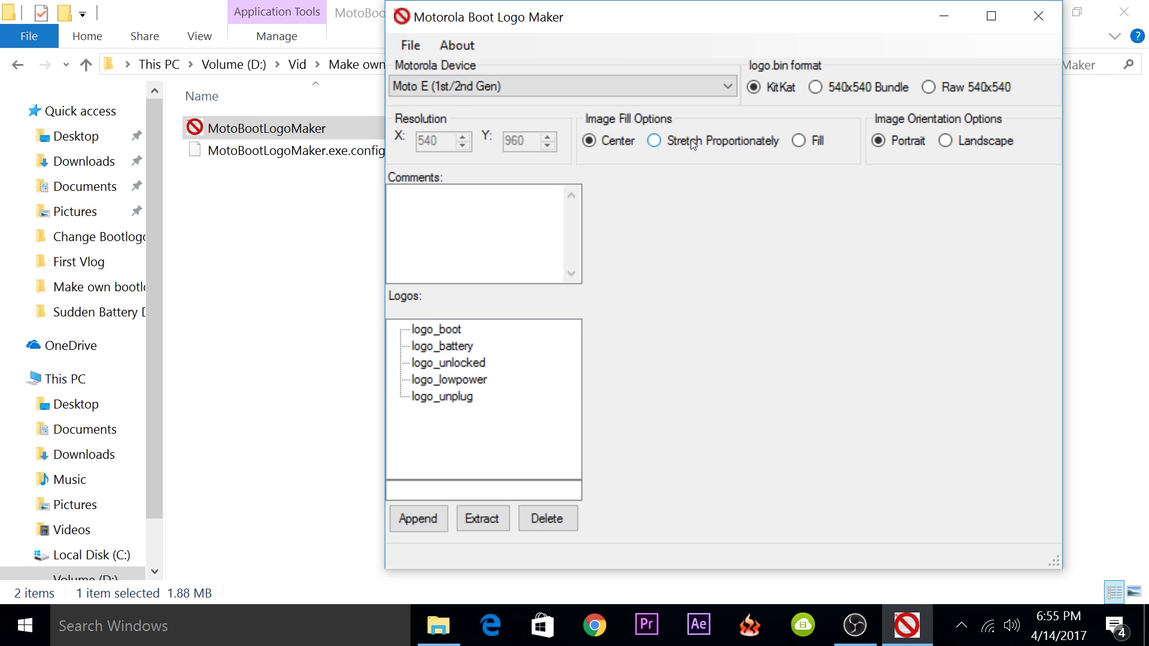
{"action": "left_click", "coordinate": [412, 46]}
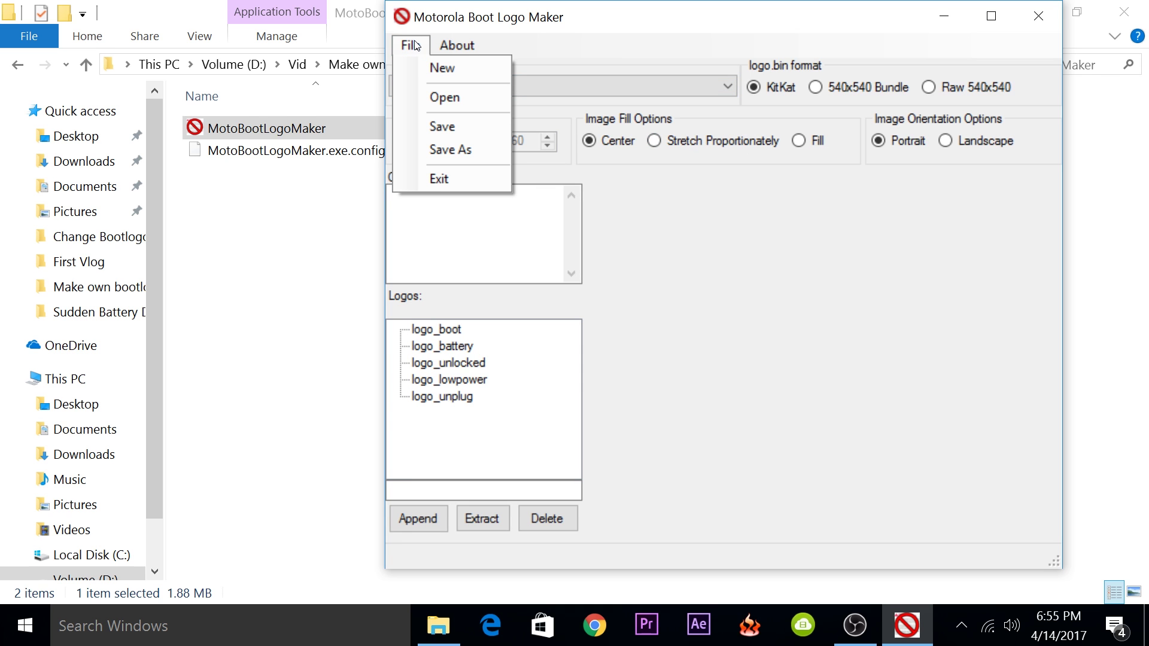
{"action": "left_click", "coordinate": [446, 98]}
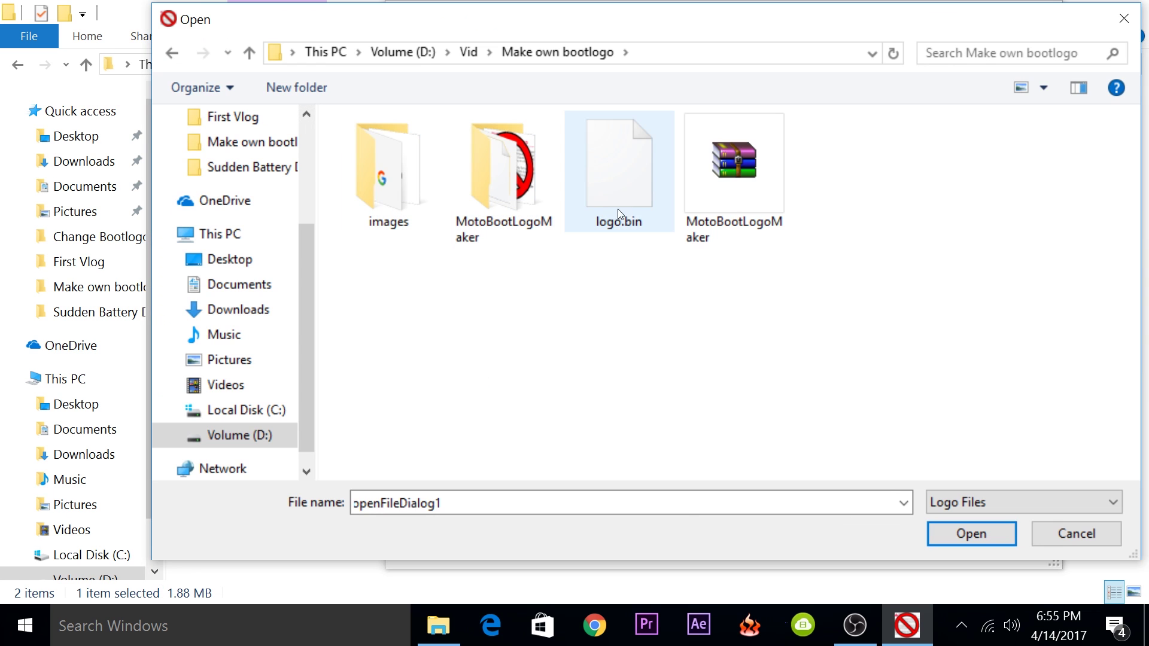
{"action": "left_click", "coordinate": [624, 178]}
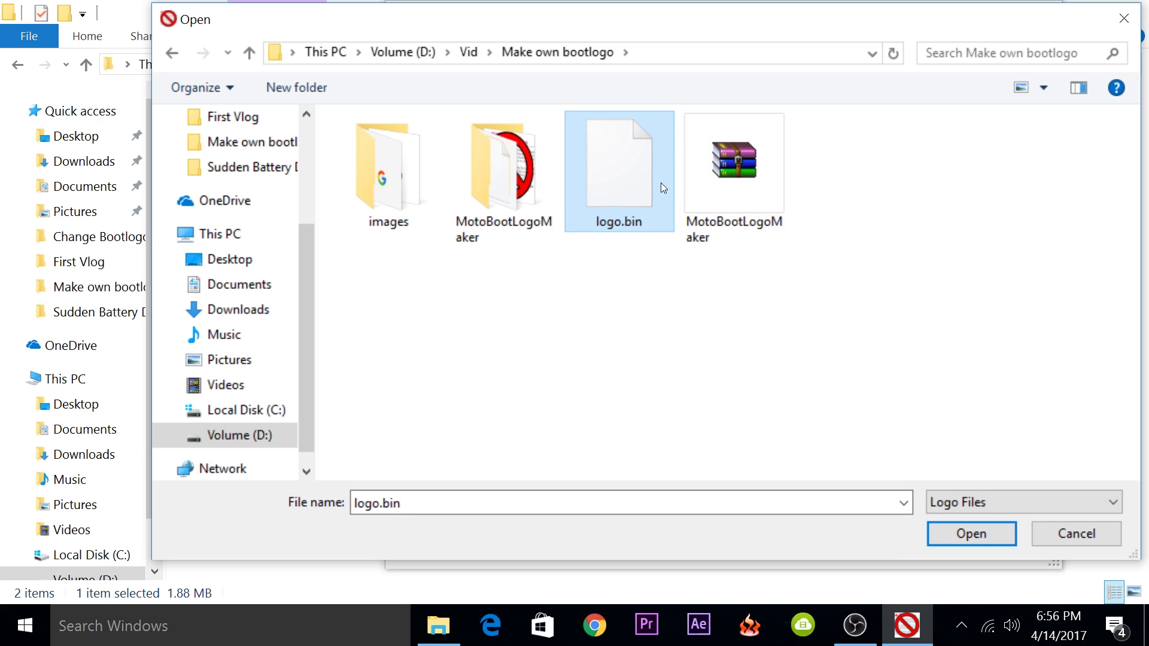
{"action": "left_click", "coordinate": [964, 532]}
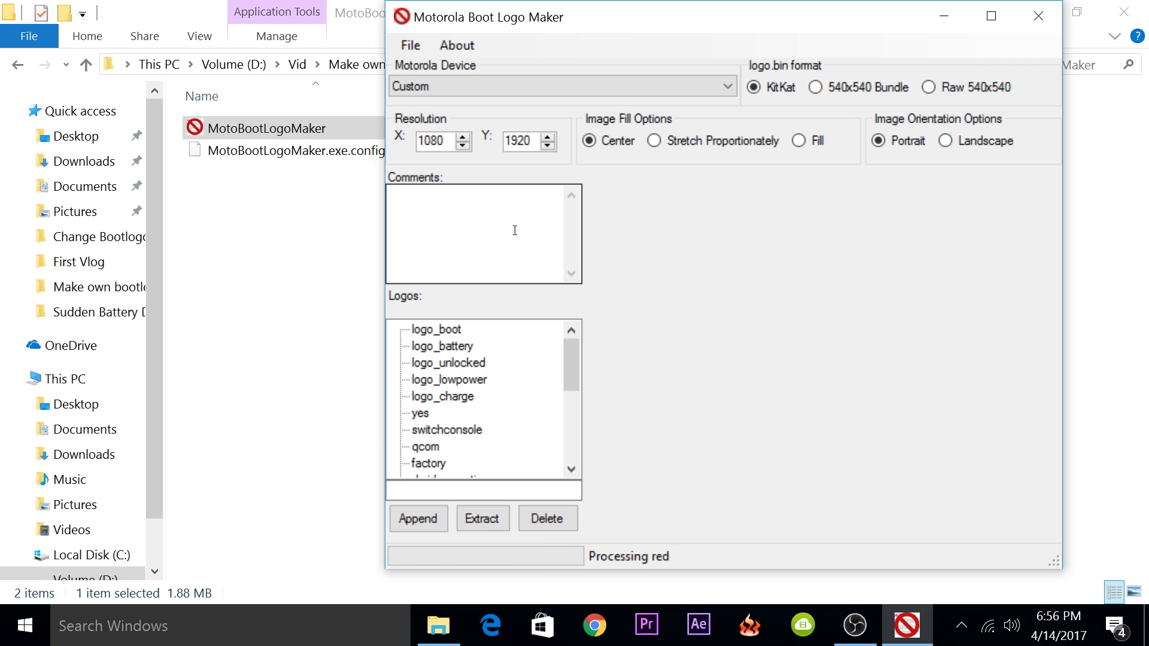
Preview the battery, unlocked, charge, lowpower, warning, orange, red, yellow and arrows logos.
{"action": "left_click", "coordinate": [443, 352]}
{"action": "left_click", "coordinate": [446, 363]}
{"action": "left_click", "coordinate": [447, 390]}
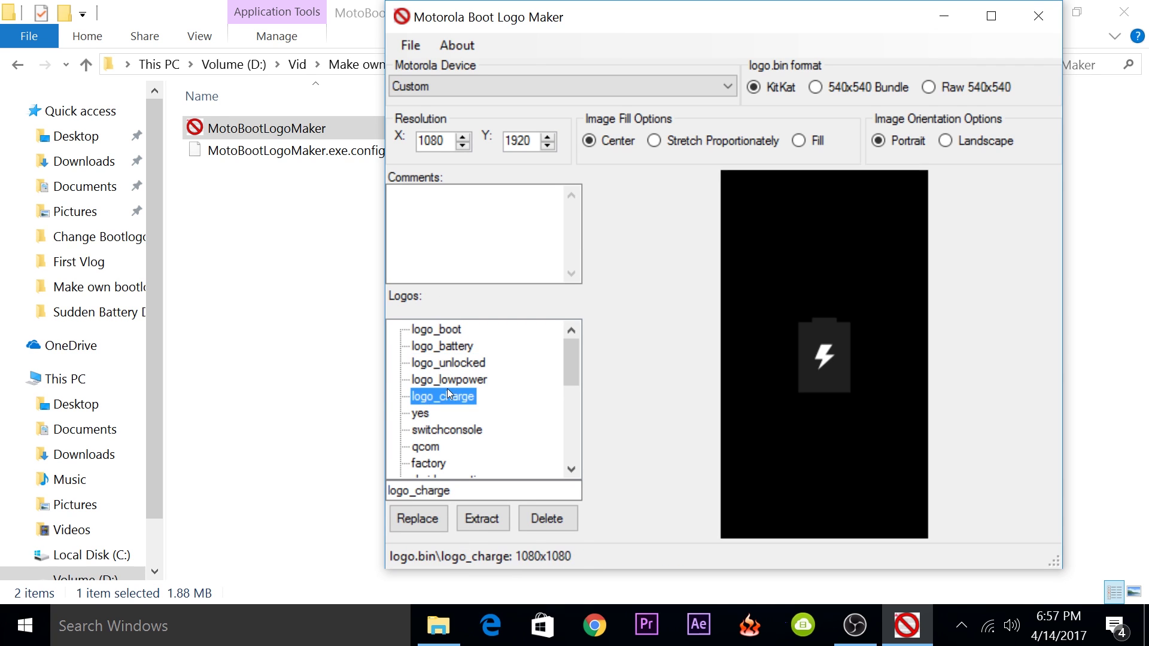
{"action": "left_click", "coordinate": [446, 385]}
{"action": "left_click", "coordinate": [461, 362]}
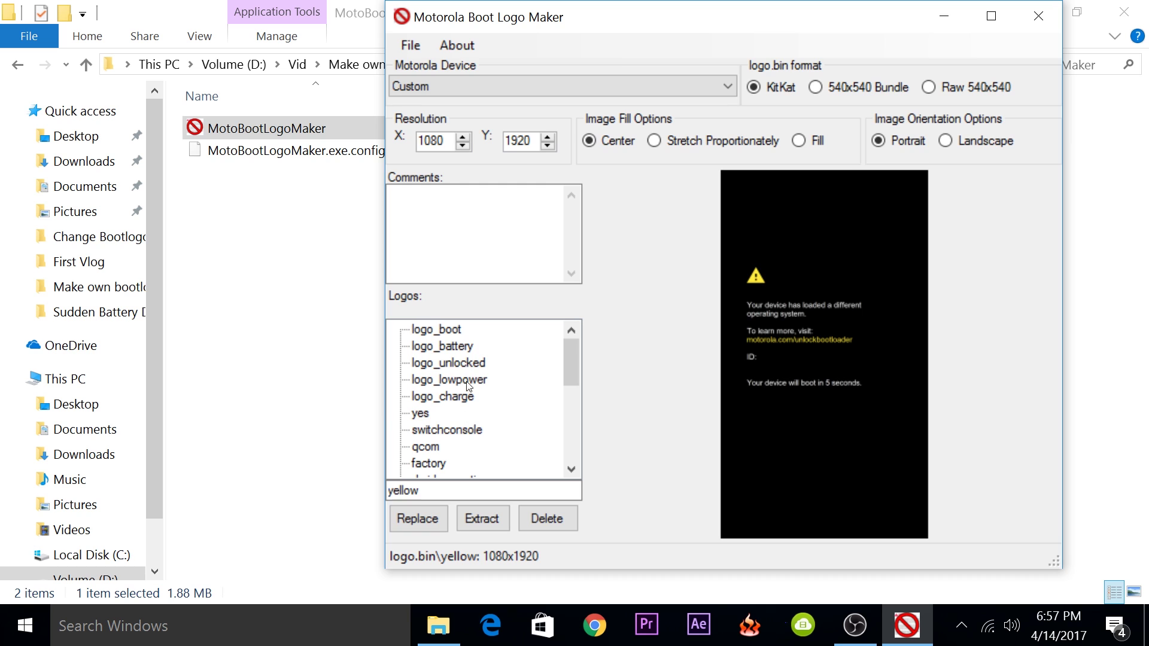
{"action": "scroll", "coordinate": [570, 445], "scroll_direction": "down", "scroll_amount": 5}
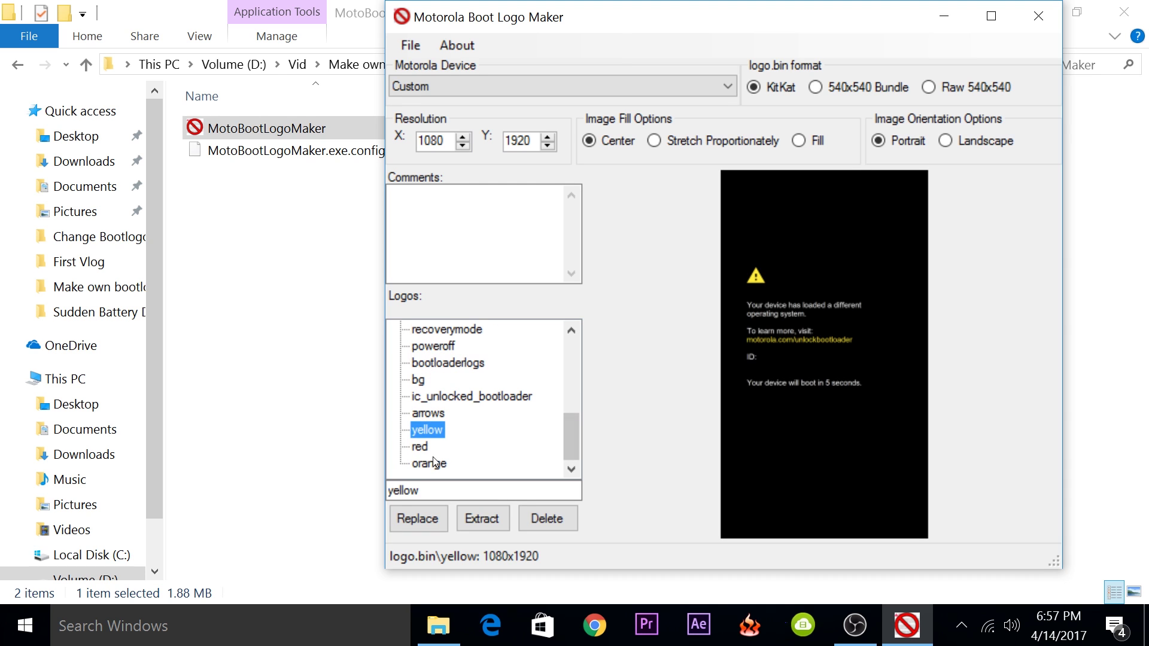
{"action": "left_click", "coordinate": [433, 462]}
{"action": "left_click", "coordinate": [425, 446]}
{"action": "left_click", "coordinate": [422, 428]}
{"action": "left_click", "coordinate": [427, 413]}
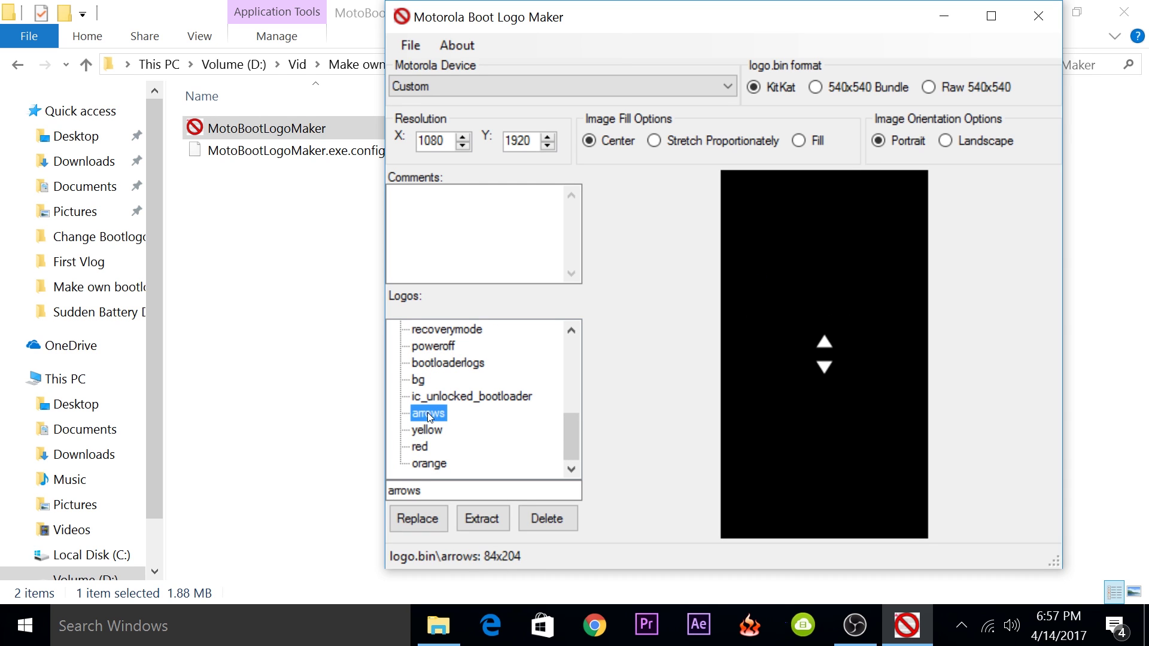
Replace the logo_boot and logo_unlocked images with Untitled-2.
{"action": "key", "text": "Home"}
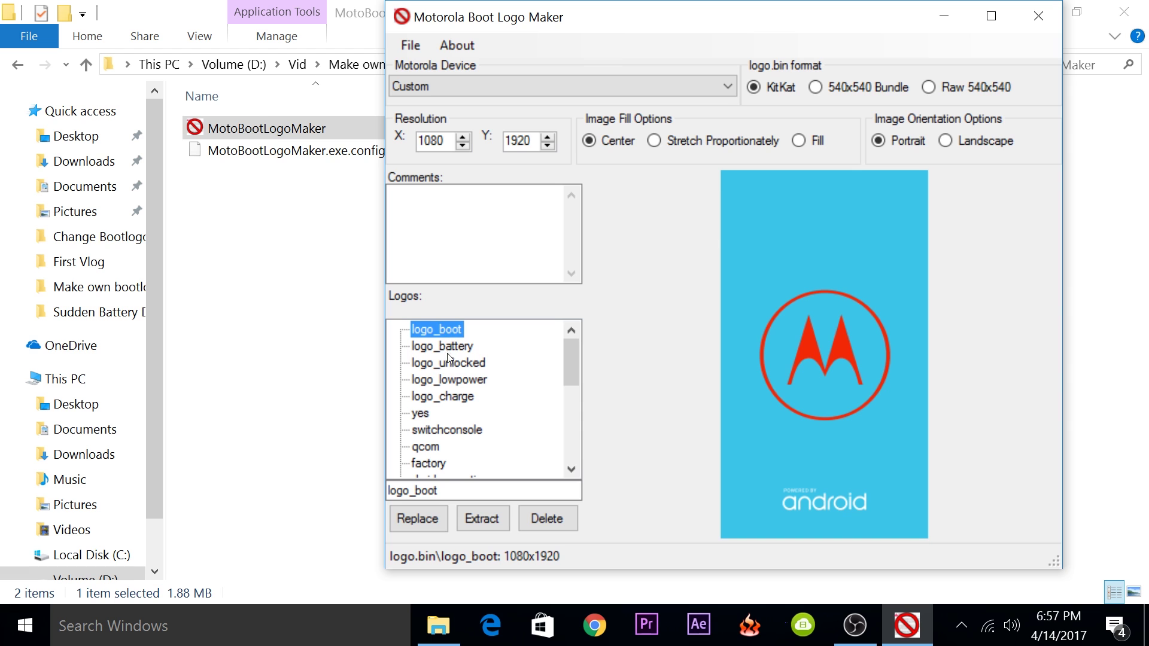
{"action": "left_click", "coordinate": [416, 523]}
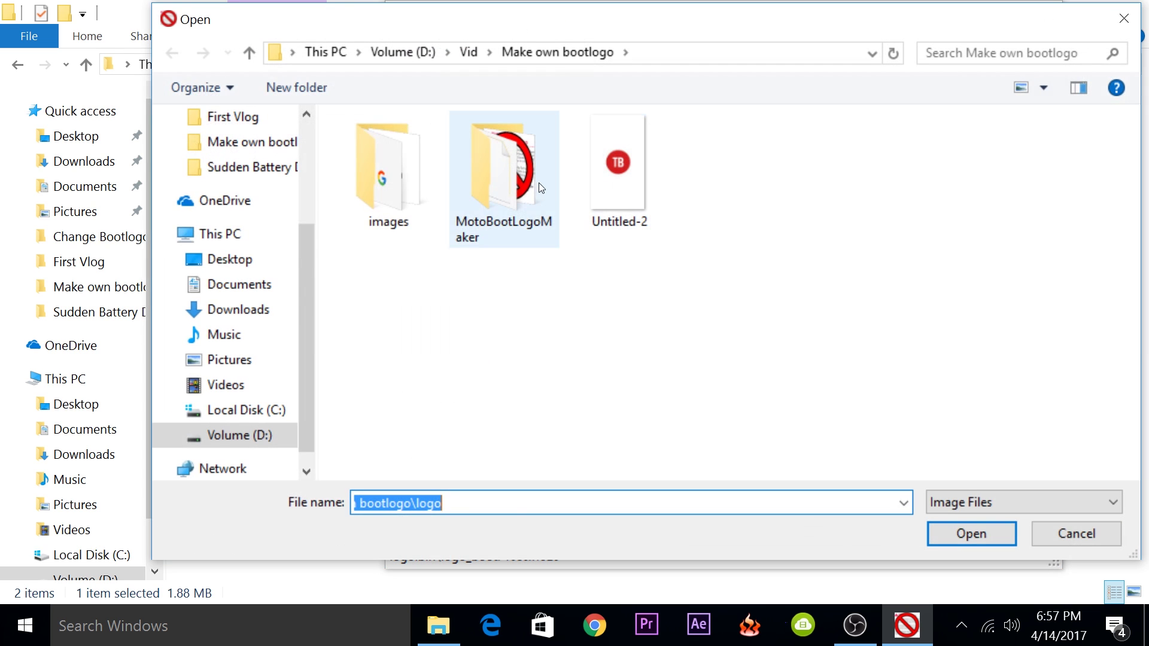
{"action": "left_click", "coordinate": [603, 186]}
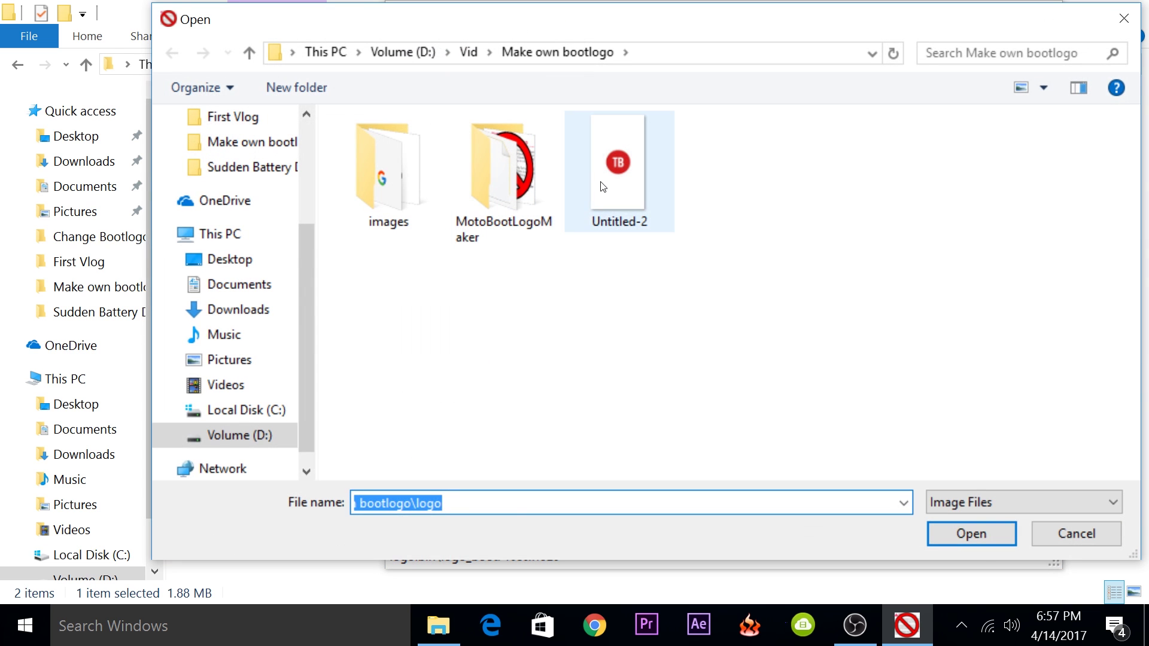
{"action": "left_click", "coordinate": [982, 532]}
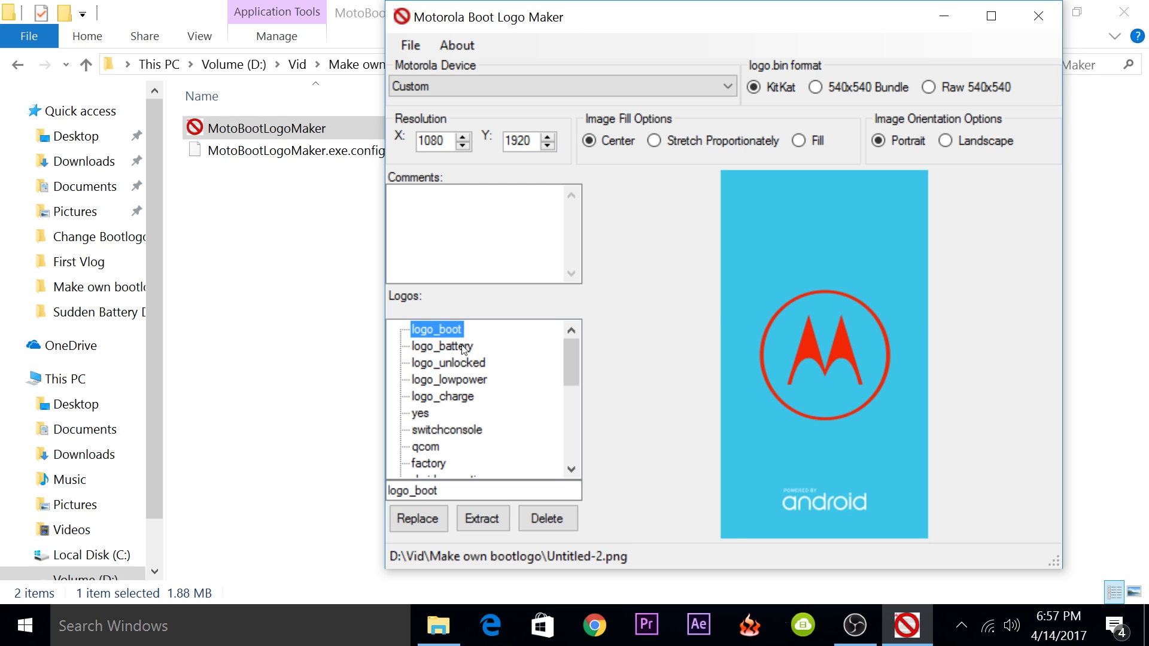
{"action": "left_click", "coordinate": [464, 362]}
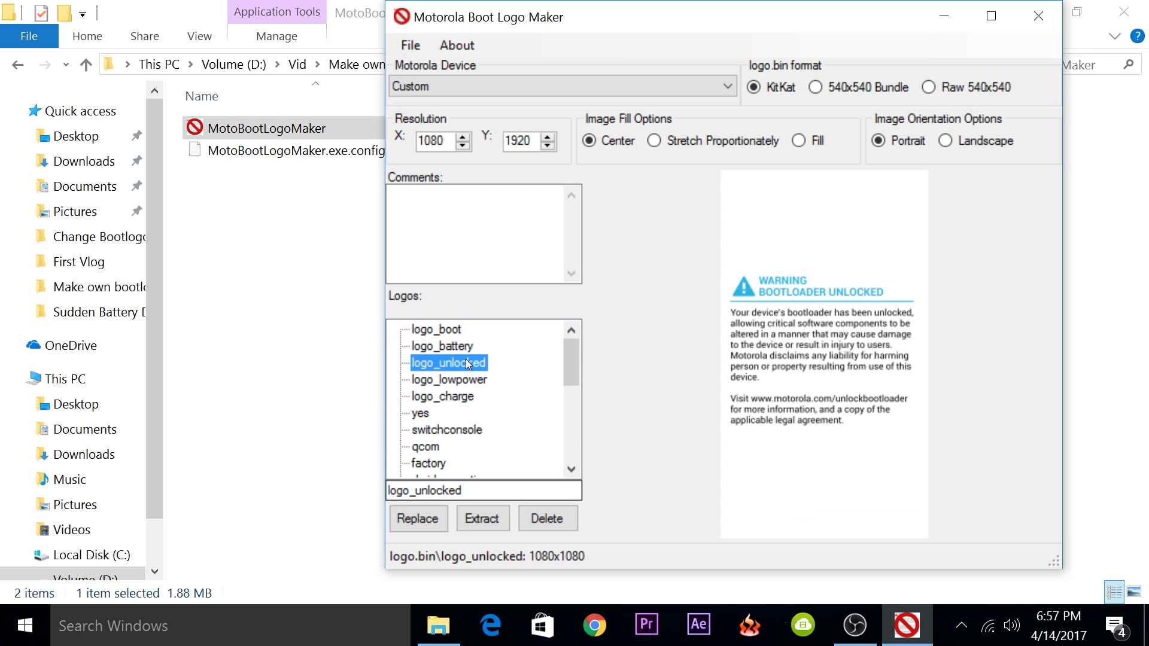
{"action": "left_click", "coordinate": [418, 518]}
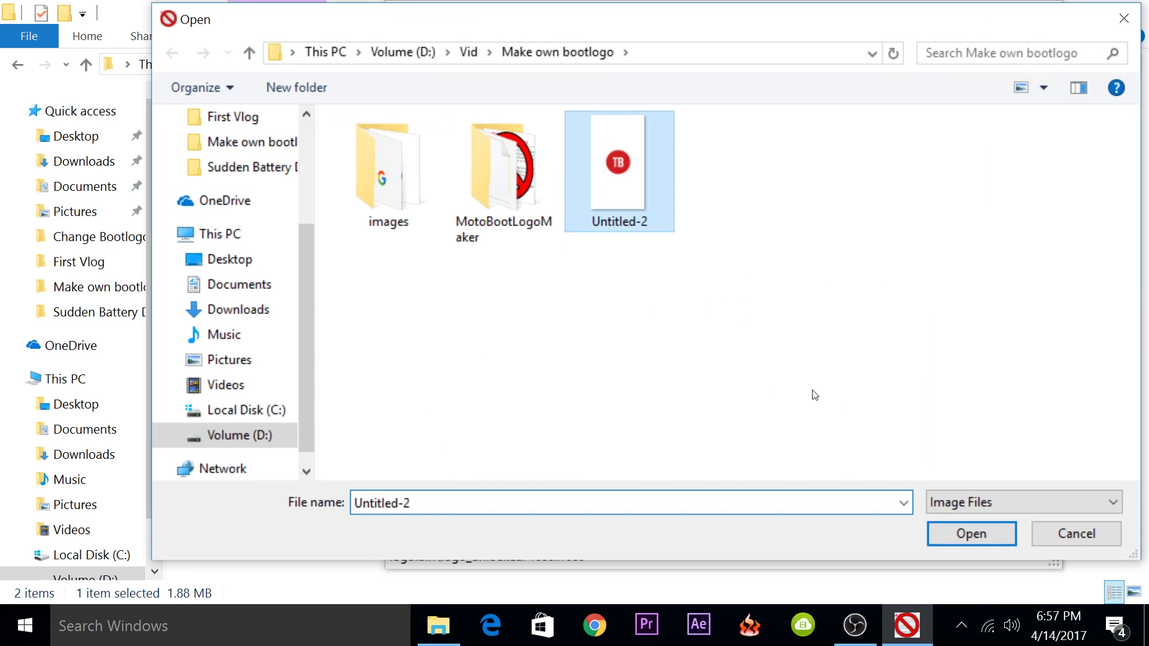
{"action": "left_click", "coordinate": [970, 531]}
Replace the orange, red and yellow logos with the Untitled-2 TB image.
{"action": "scroll", "coordinate": [515, 404], "scroll_direction": "down", "scroll_amount": 5}
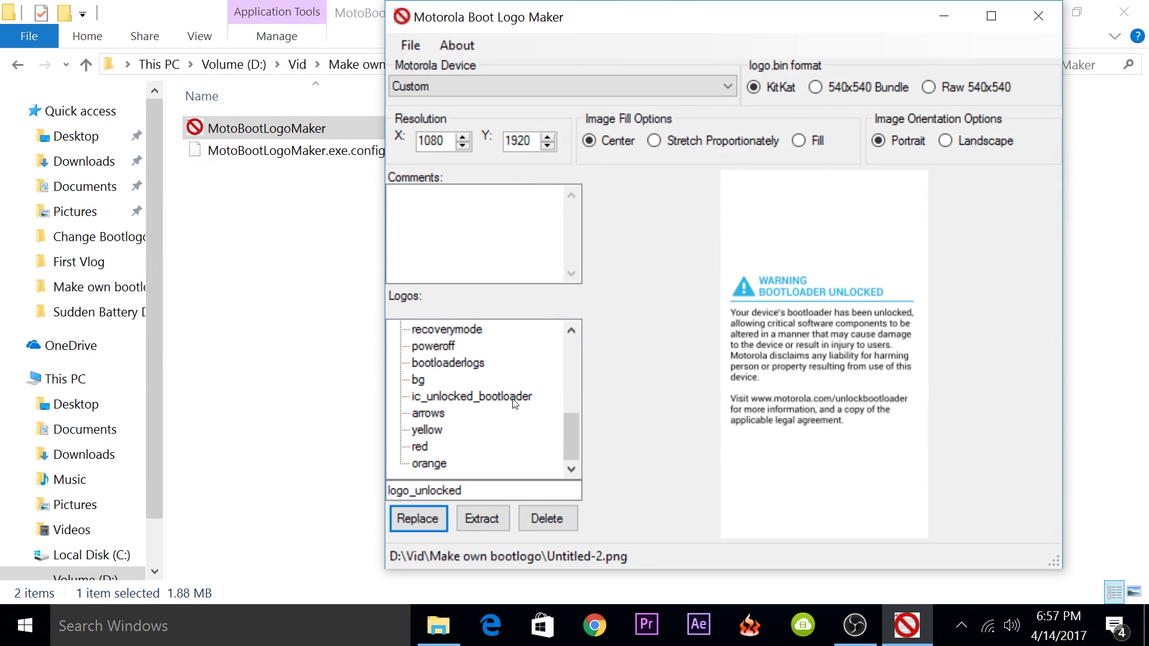
{"action": "left_click", "coordinate": [434, 464]}
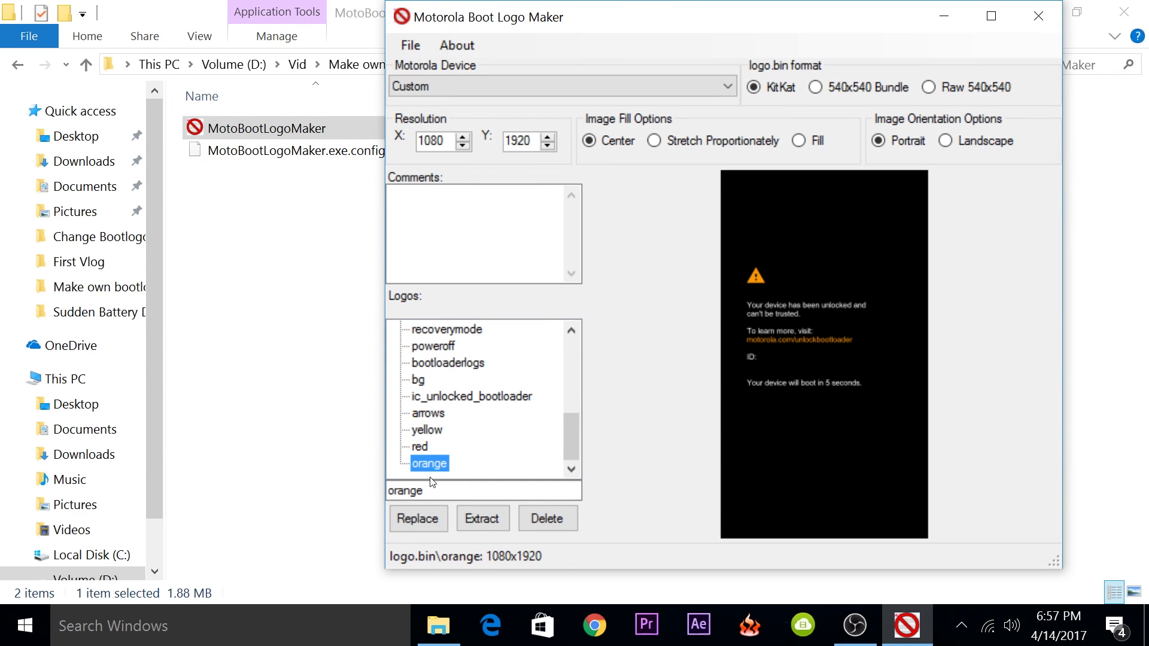
{"action": "left_click", "coordinate": [432, 527]}
{"action": "left_click", "coordinate": [982, 546]}
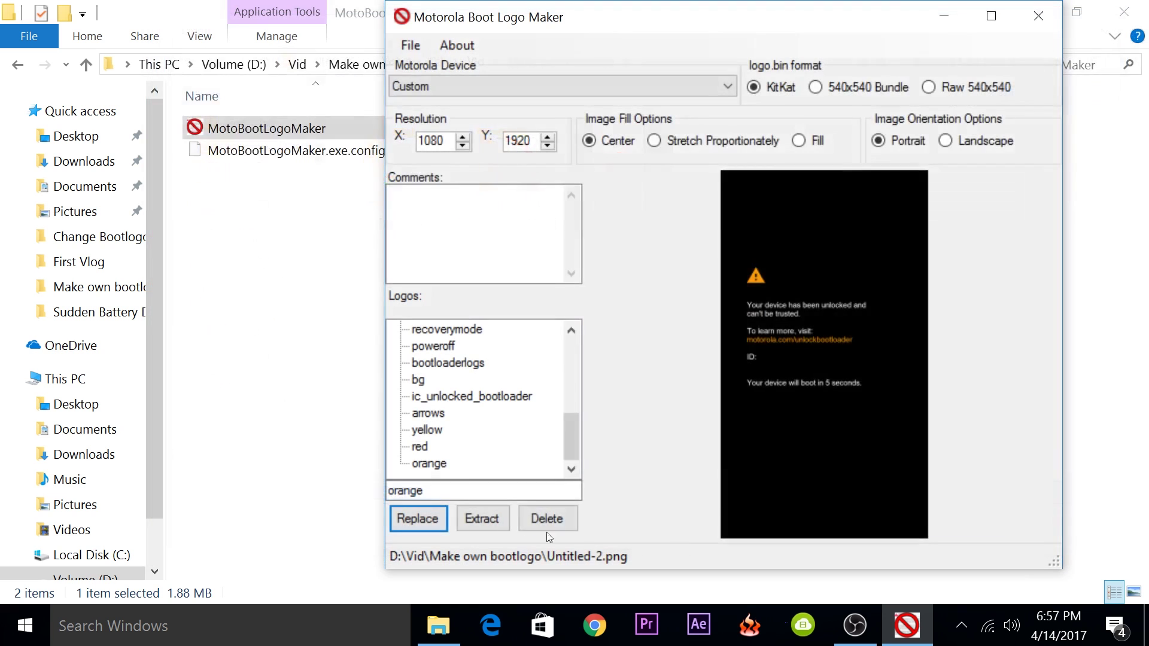
{"action": "left_click", "coordinate": [428, 448]}
{"action": "left_click", "coordinate": [428, 510]}
{"action": "left_click", "coordinate": [618, 173]}
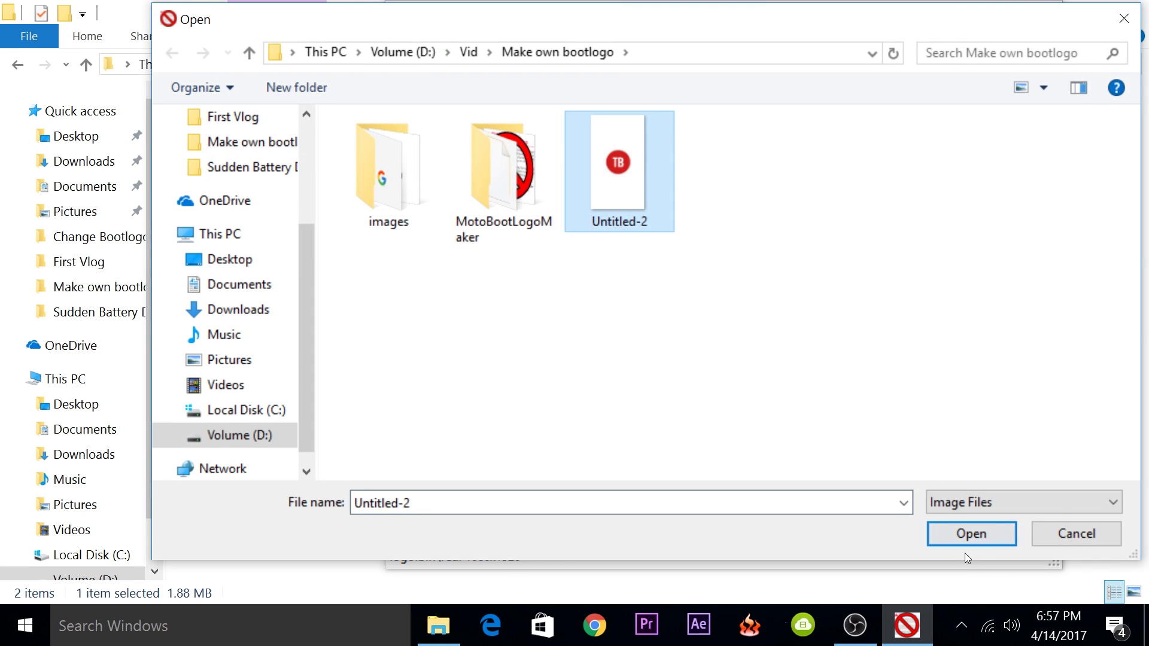
{"action": "left_click", "coordinate": [971, 533]}
{"action": "left_click", "coordinate": [439, 430]}
{"action": "left_click", "coordinate": [432, 522]}
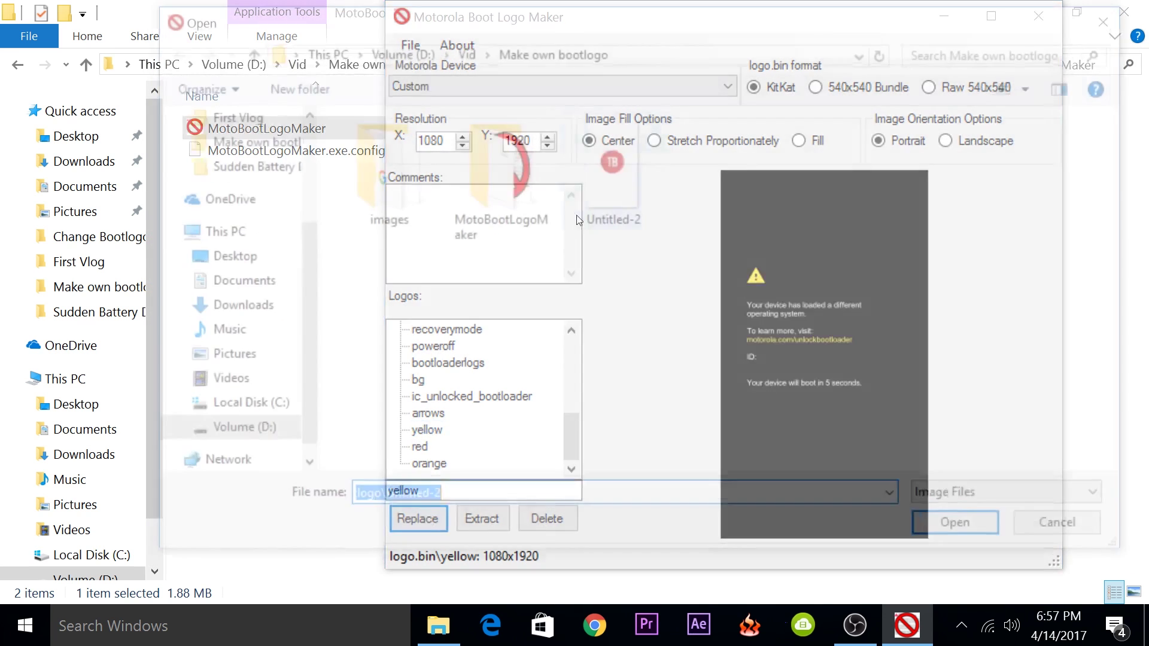
{"action": "left_click", "coordinate": [590, 170]}
{"action": "left_click", "coordinate": [957, 537]}
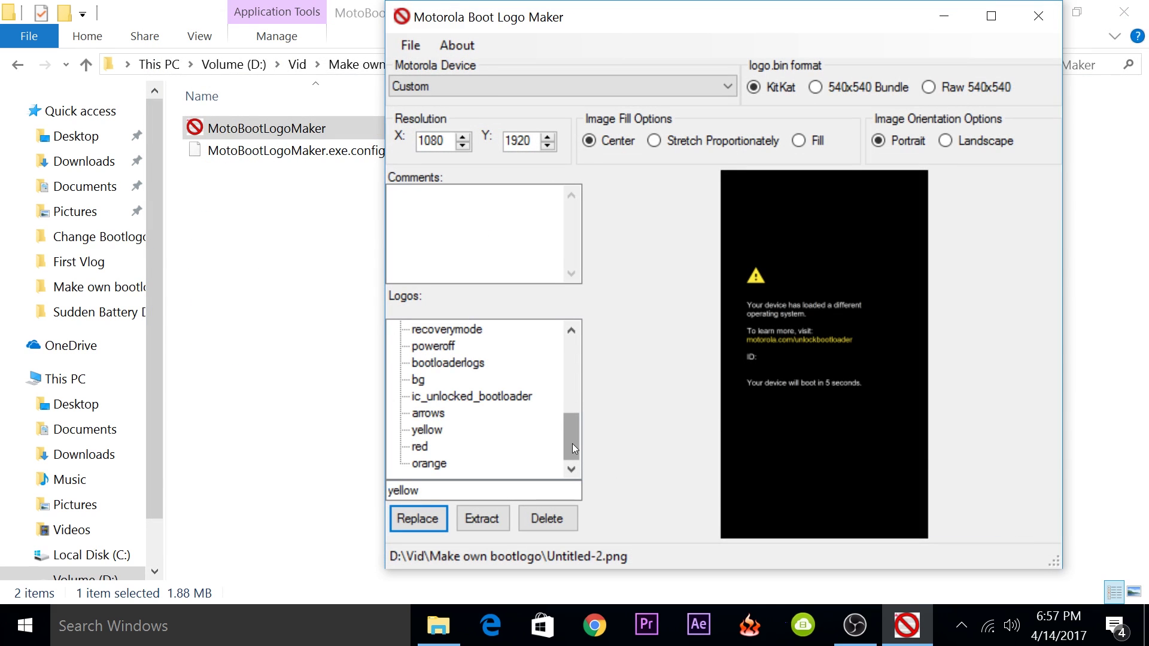
Review the previews of logo_boot, logo_unlocked, the colour logos and arrows.
{"action": "left_click_drag", "start_coordinate": [572, 443], "coordinate": [568, 347]}
{"action": "left_click", "coordinate": [446, 331]}
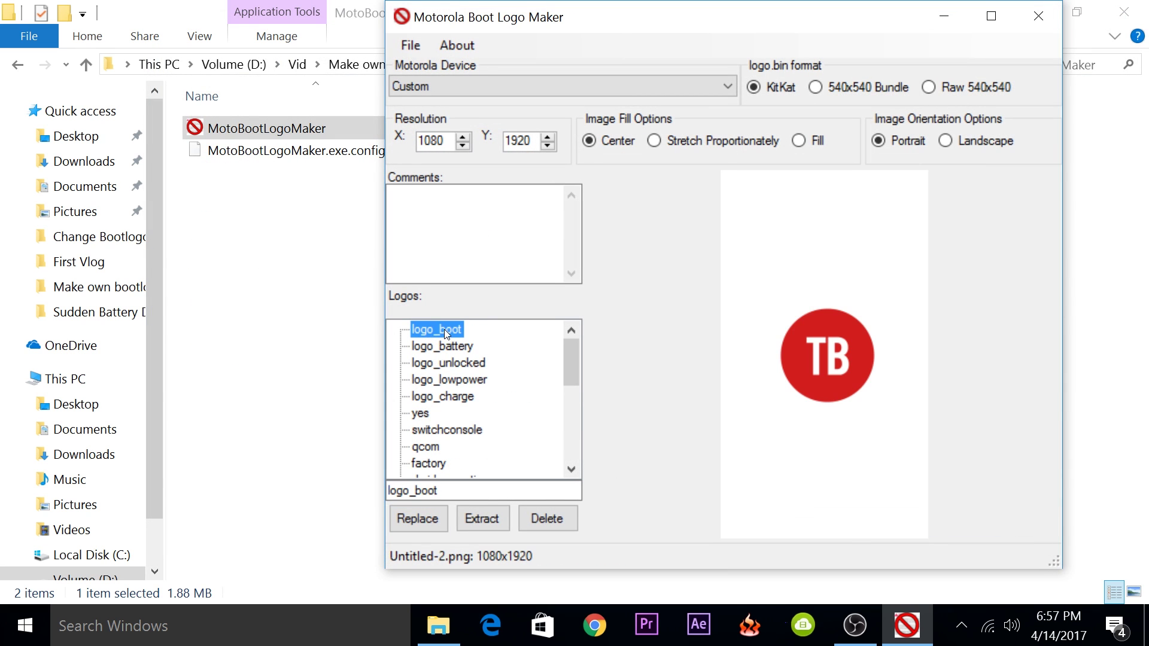
{"action": "left_click", "coordinate": [445, 363]}
{"action": "scroll", "coordinate": [468, 468], "scroll_direction": "down", "scroll_amount": 5}
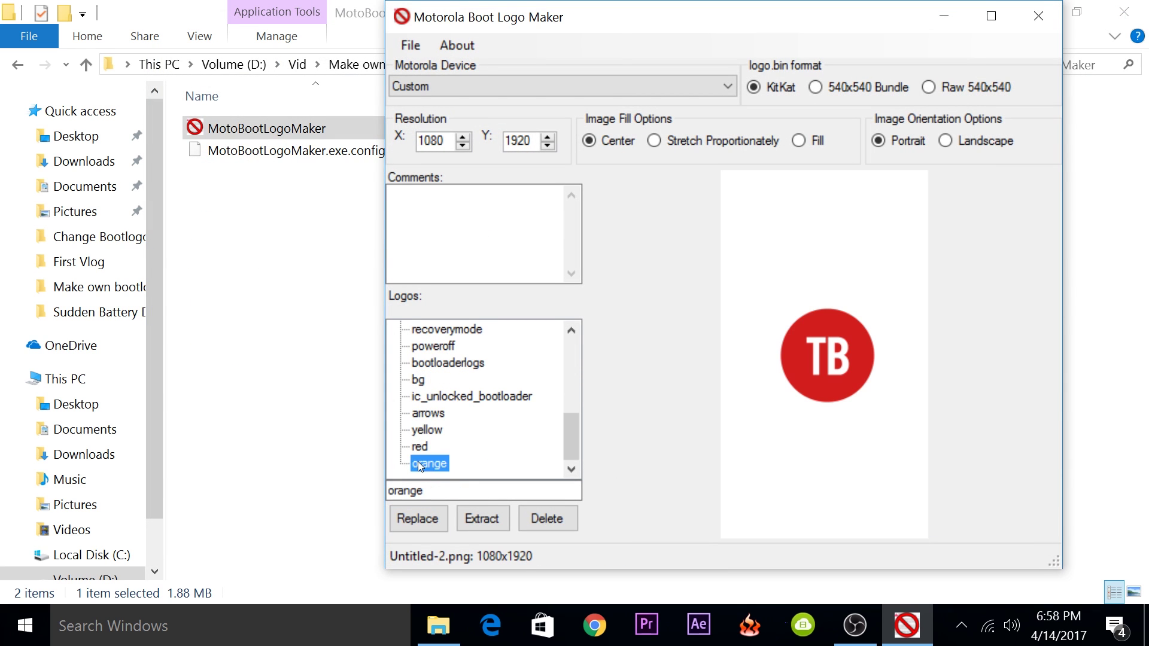
{"action": "left_click", "coordinate": [420, 447]}
{"action": "left_click", "coordinate": [421, 429]}
{"action": "left_click", "coordinate": [428, 414]}
{"action": "scroll", "coordinate": [562, 464], "scroll_direction": "up", "scroll_amount": 5}
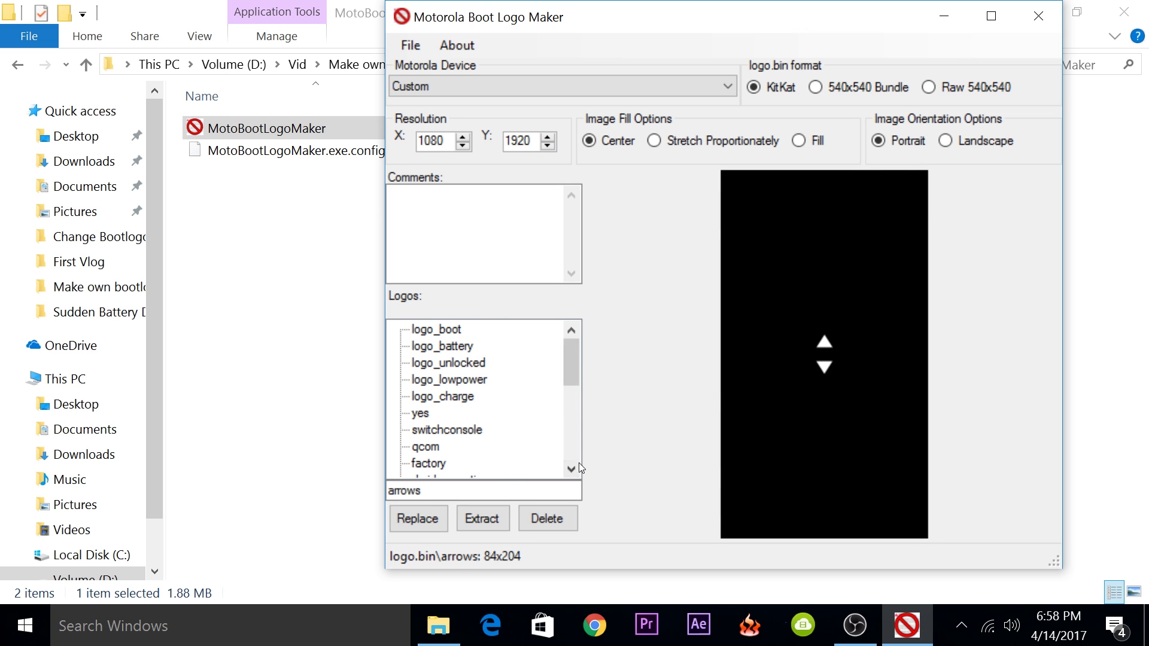
Save the logo set as a Flashable Zip named bootlogo.
{"action": "left_click", "coordinate": [414, 48]}
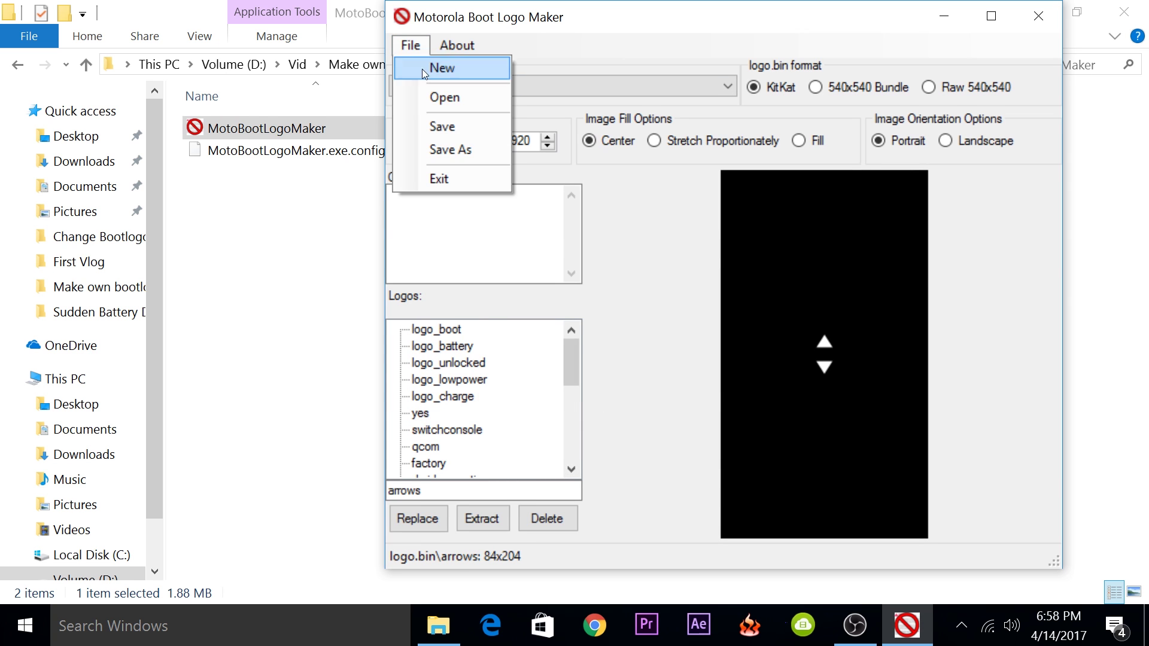
{"action": "left_click", "coordinate": [446, 155]}
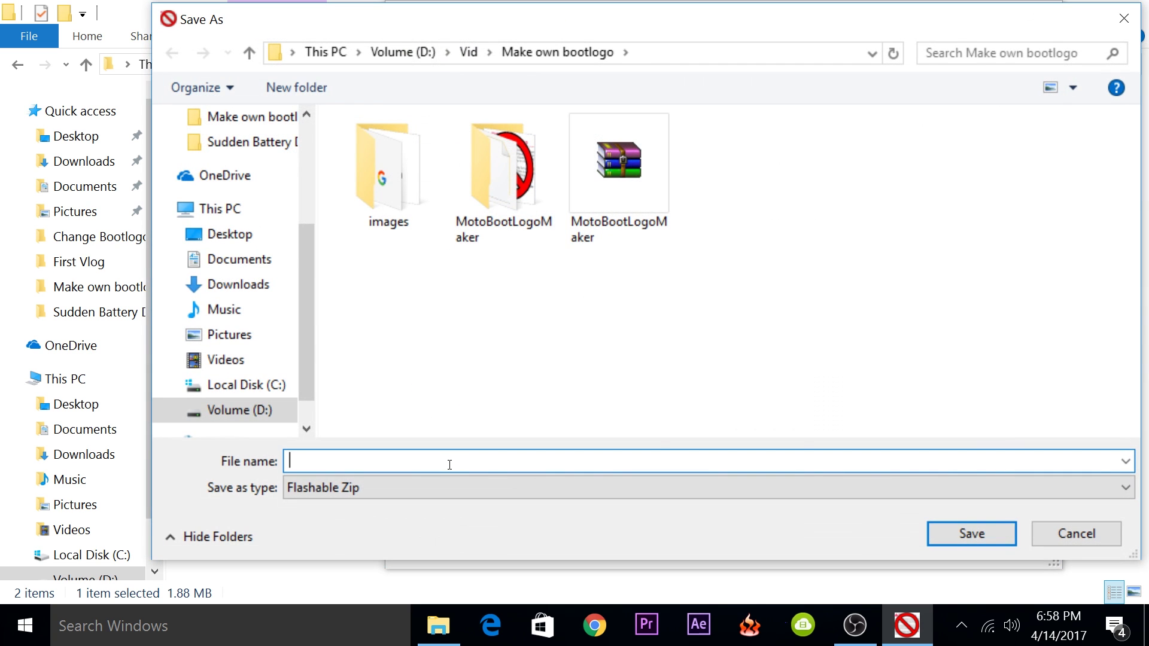
{"action": "type", "text": "seshko"}
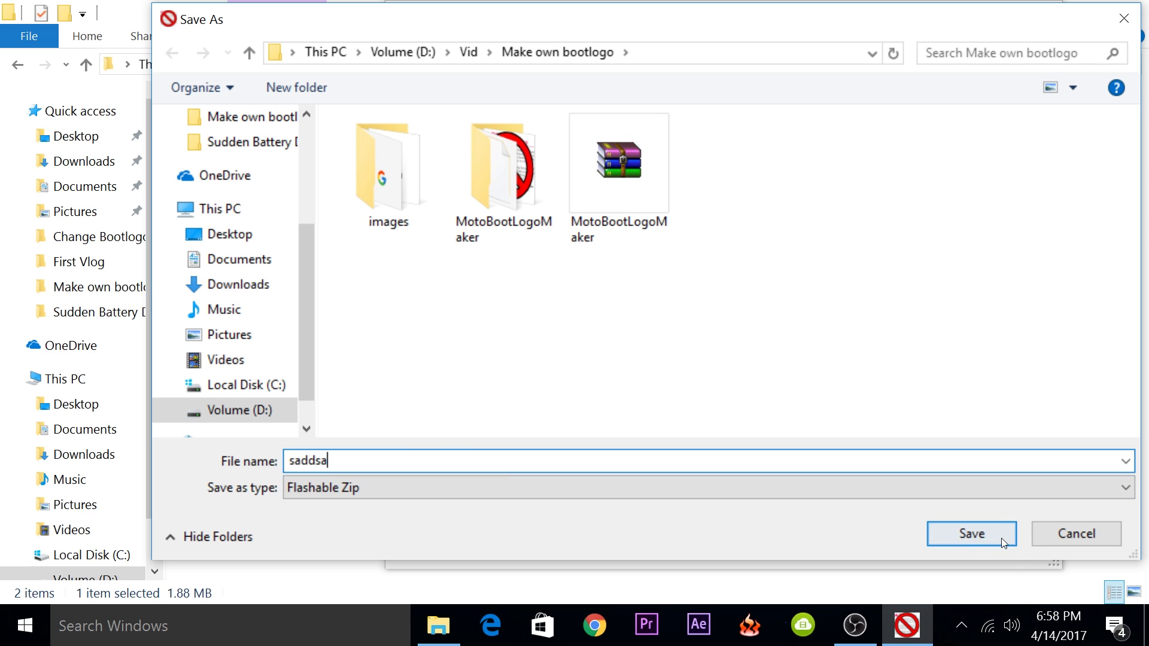
{"action": "key", "text": "ctrl+a"}
{"action": "type", "text": "bootl"}
{"action": "key", "text": "Return"}
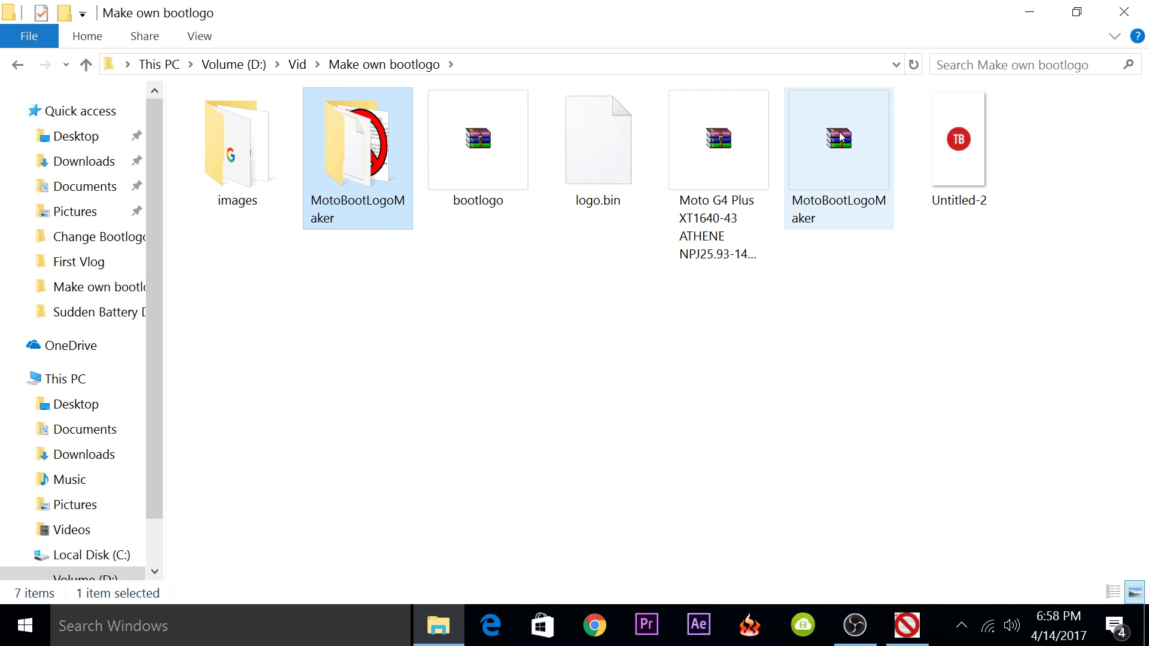
Extract logo.bin from the bootlogo zip into the MotoBootLogoMaker folder.
{"action": "double_click", "coordinate": [478, 139]}
{"action": "left_click_drag", "start_coordinate": [482, 118], "coordinate": [705, 62]}
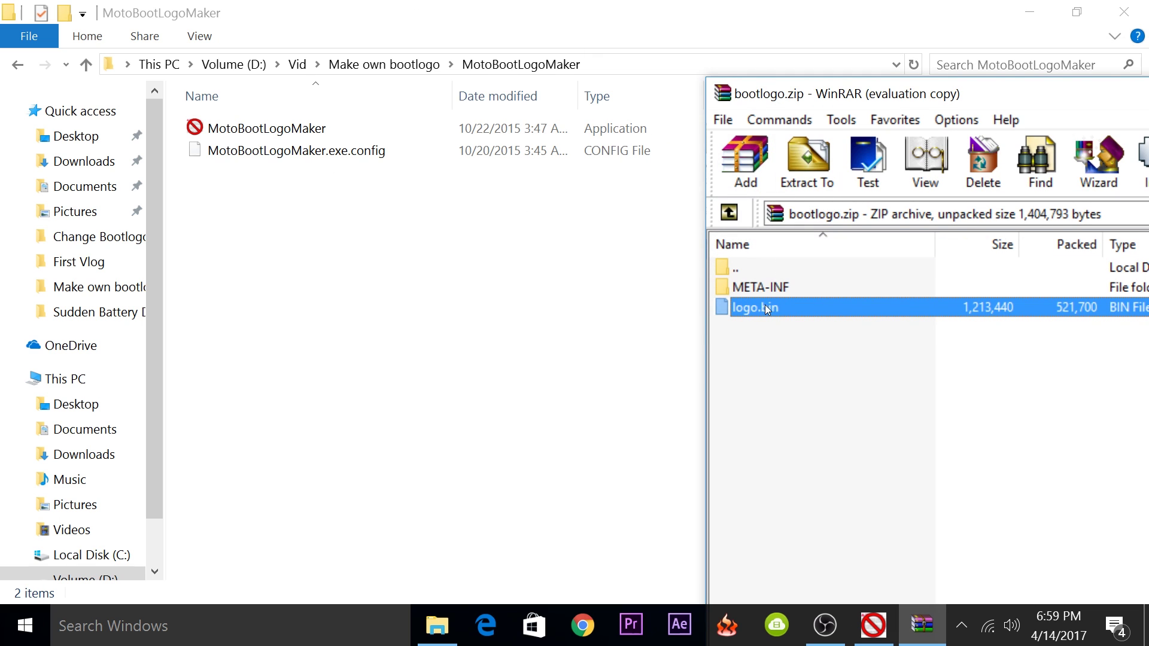
{"action": "left_click_drag", "start_coordinate": [765, 304], "coordinate": [443, 285]}
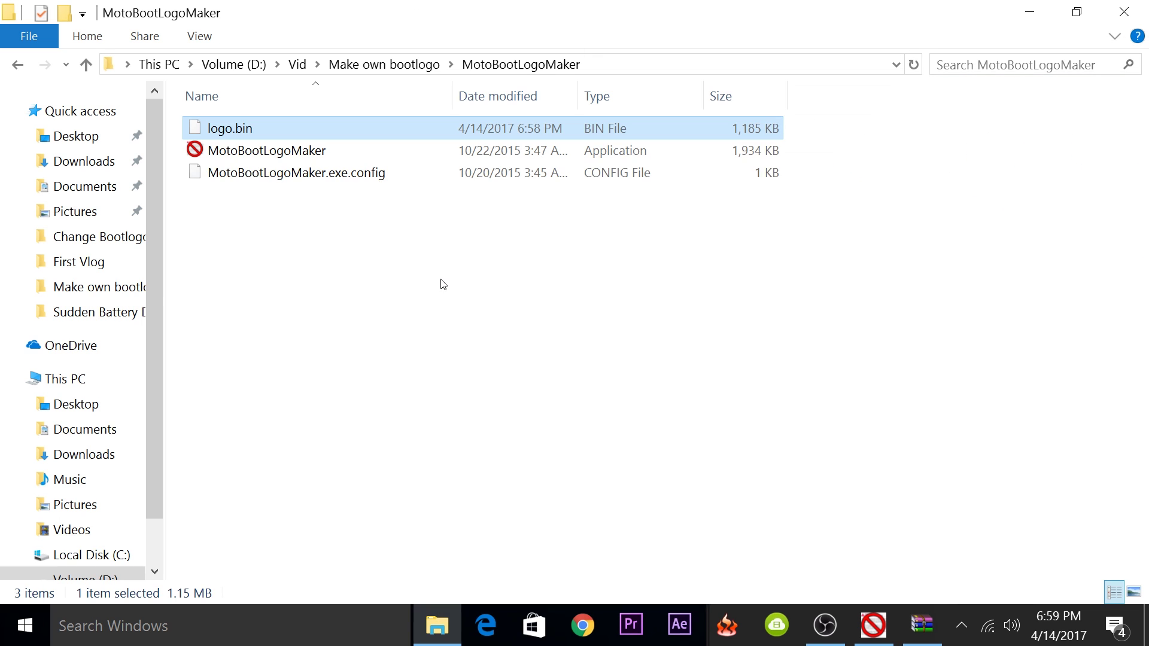
Rename logo.bin to tb.bin and paste a copy into Make own bootlogo.
{"action": "left_click", "coordinate": [267, 120]}
{"action": "type", "text": "tb"}
{"action": "key", "text": "Return"}
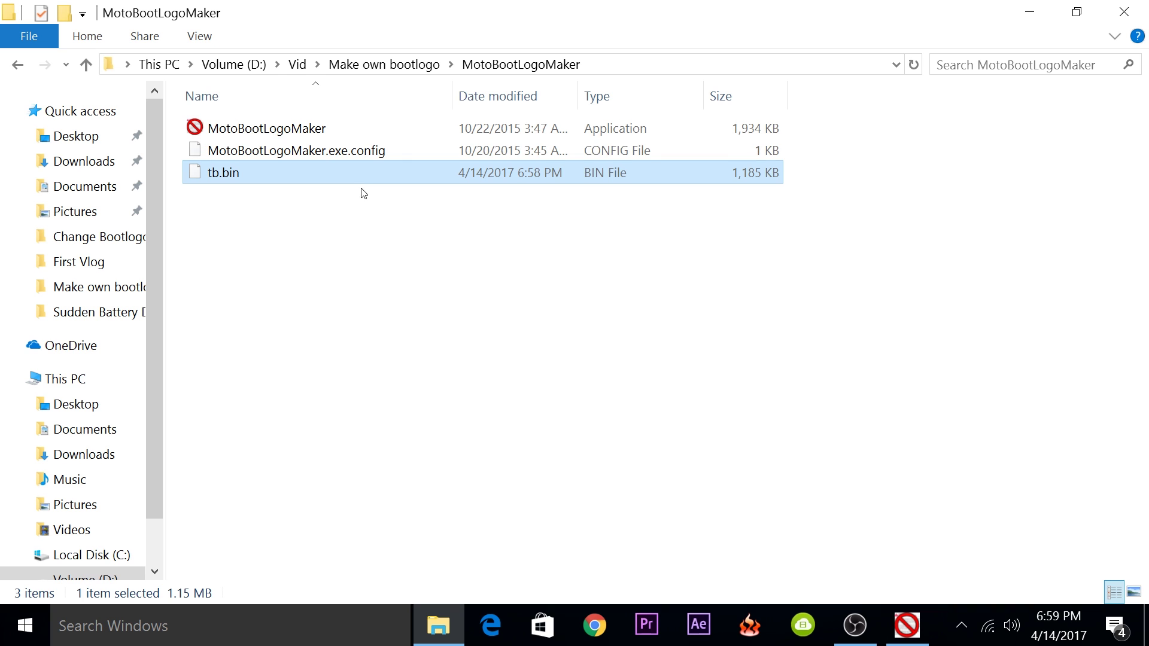
{"action": "left_click", "coordinate": [86, 64]}
{"action": "key", "text": "ctrl+v"}
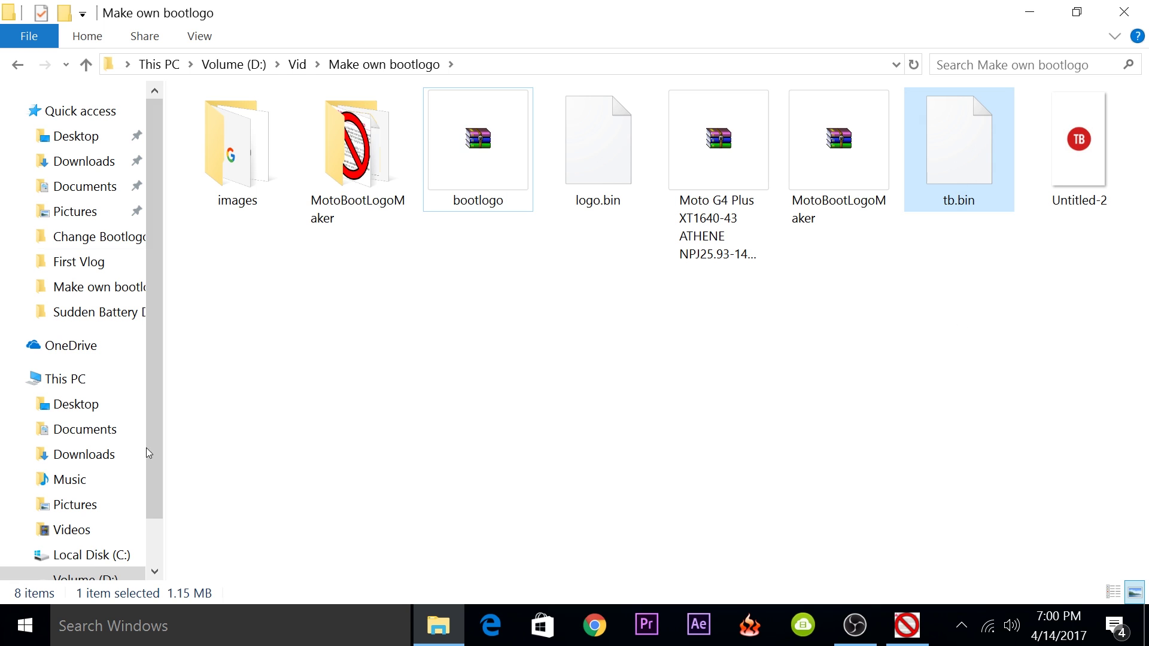
Paste tb.bin into C:\adb and open a command window in that folder.
{"action": "scroll", "coordinate": [132, 247], "scroll_direction": "down", "scroll_amount": 2}
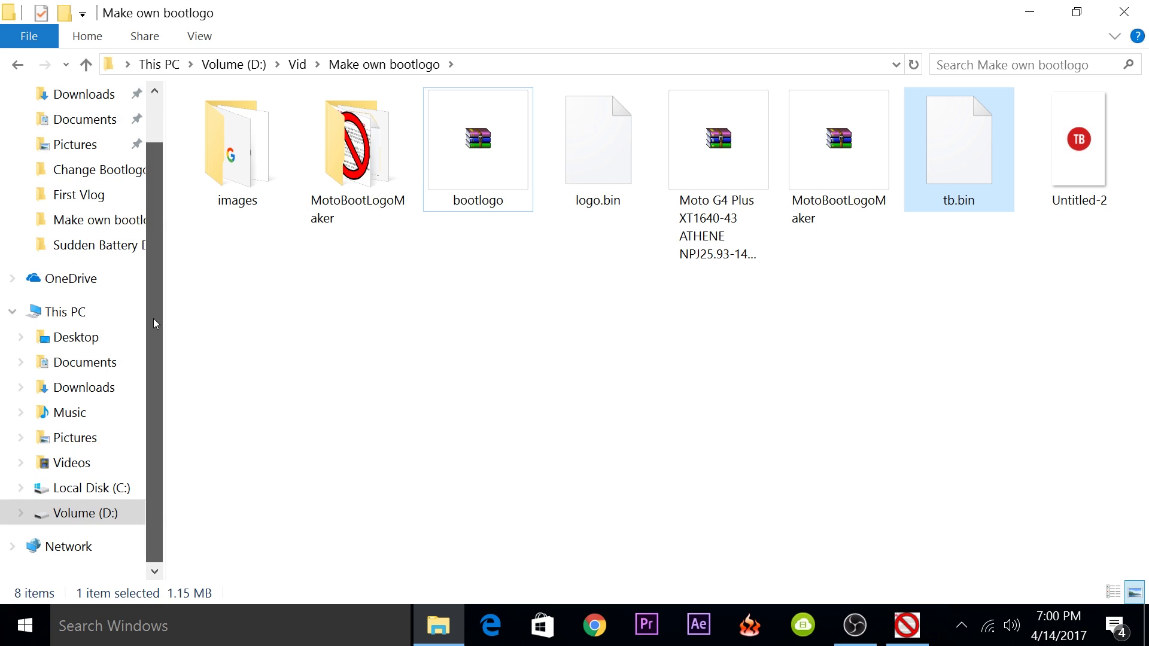
{"action": "left_click", "coordinate": [126, 487]}
{"action": "double_click", "coordinate": [329, 156]}
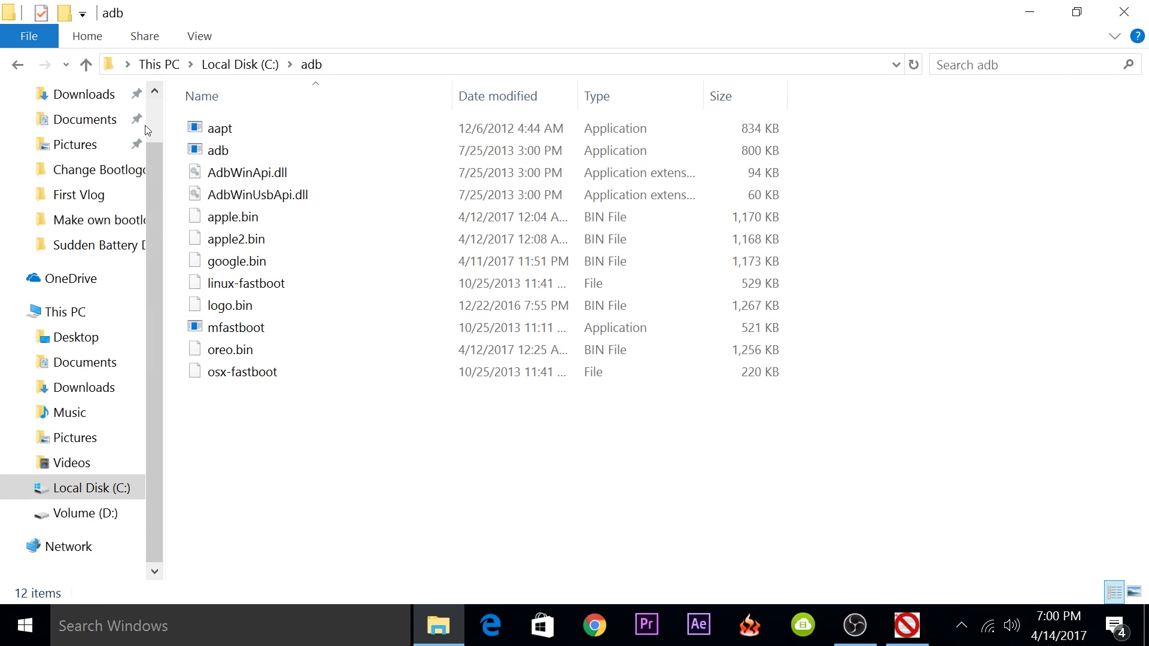
{"action": "key", "text": "ctrl+v"}
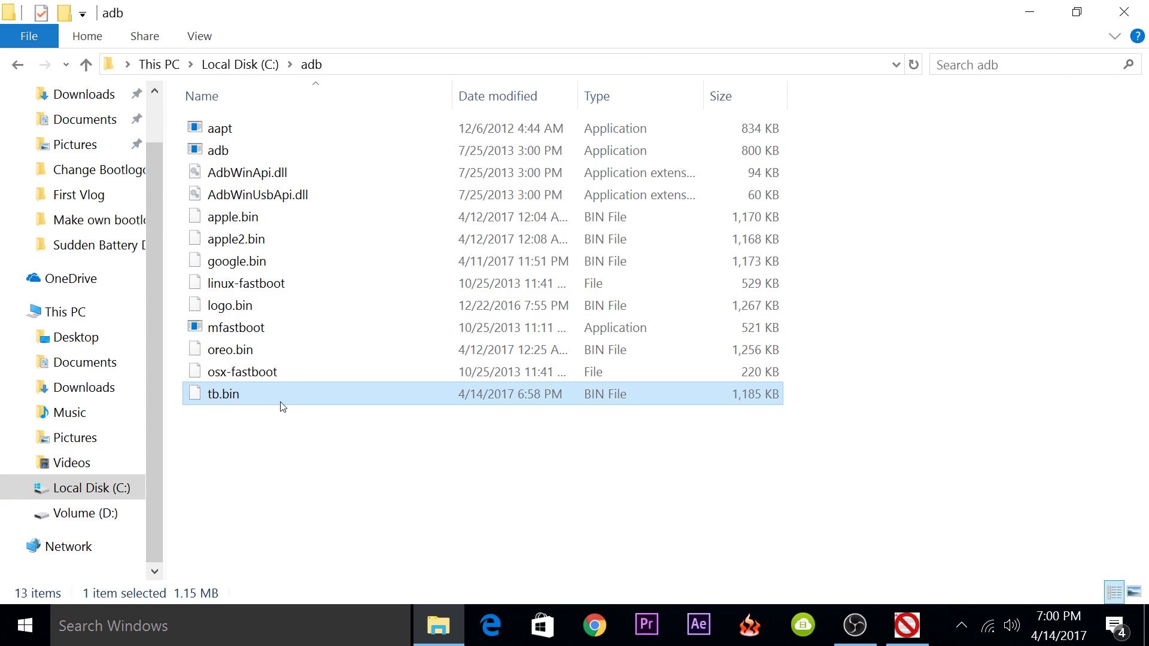
{"action": "left_click", "coordinate": [321, 461]}
{"action": "right_click", "coordinate": [324, 458], "text": "shift"}
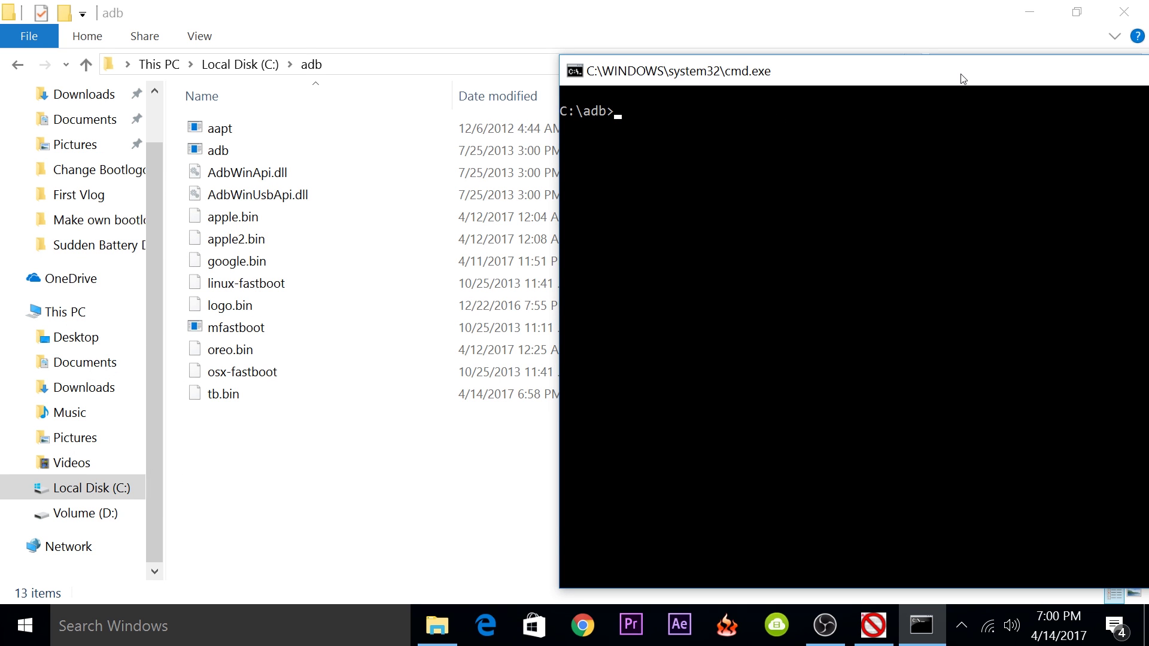
Run 'mfastboot flash logo tb.bin' from C:\adb to write the 1185 KB logo to the phone.
{"action": "type", "text": "mfastboot flashj"}
{"action": "key", "text": "BackSpace"}
{"action": "type", "text": "logo tb.b"}
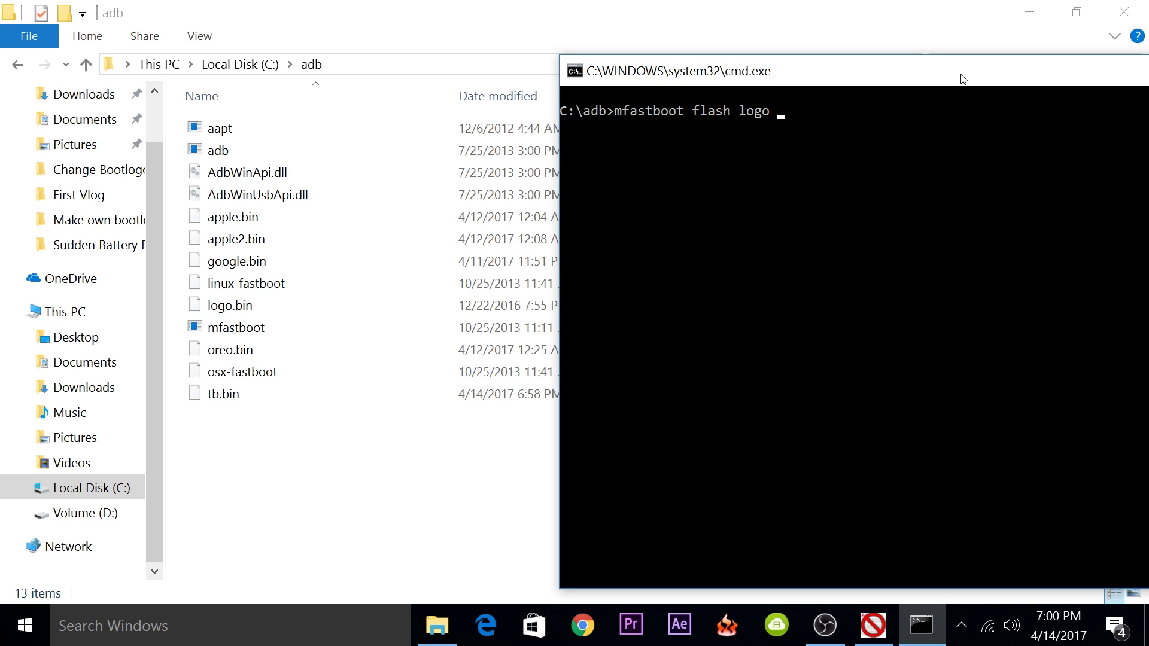
{"action": "type", "text": "in"}
{"action": "key", "text": "BackSpace"}
{"action": "key", "text": "BackSpace"}
{"action": "type", "text": "tb.bin"}
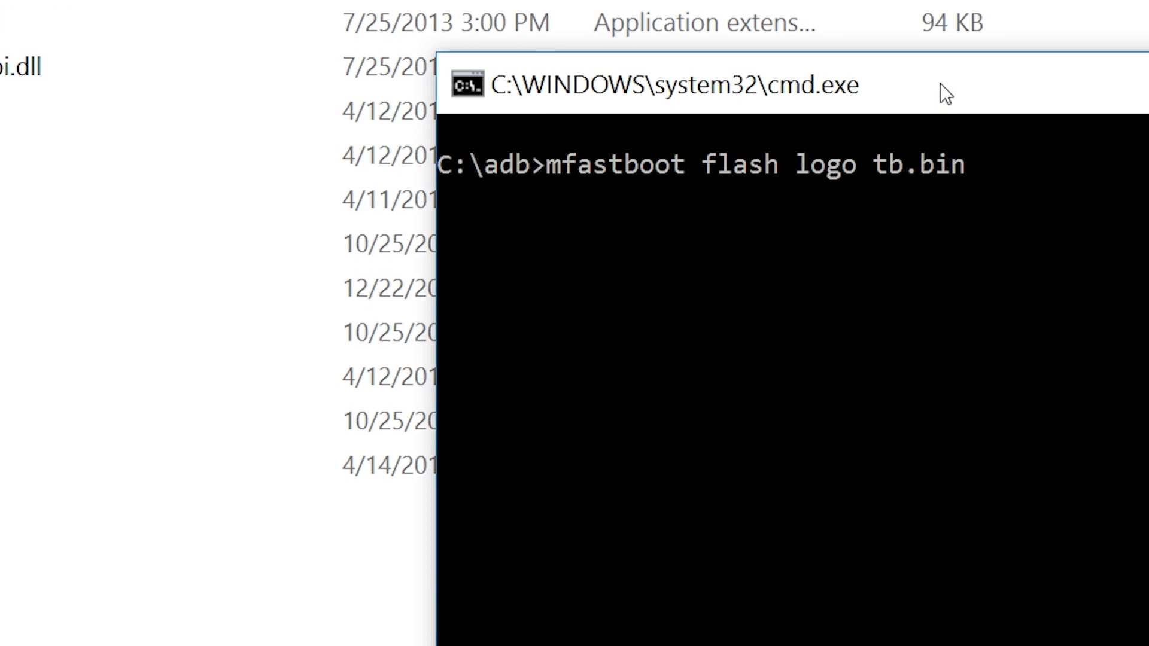
{"action": "key", "text": "Return"}
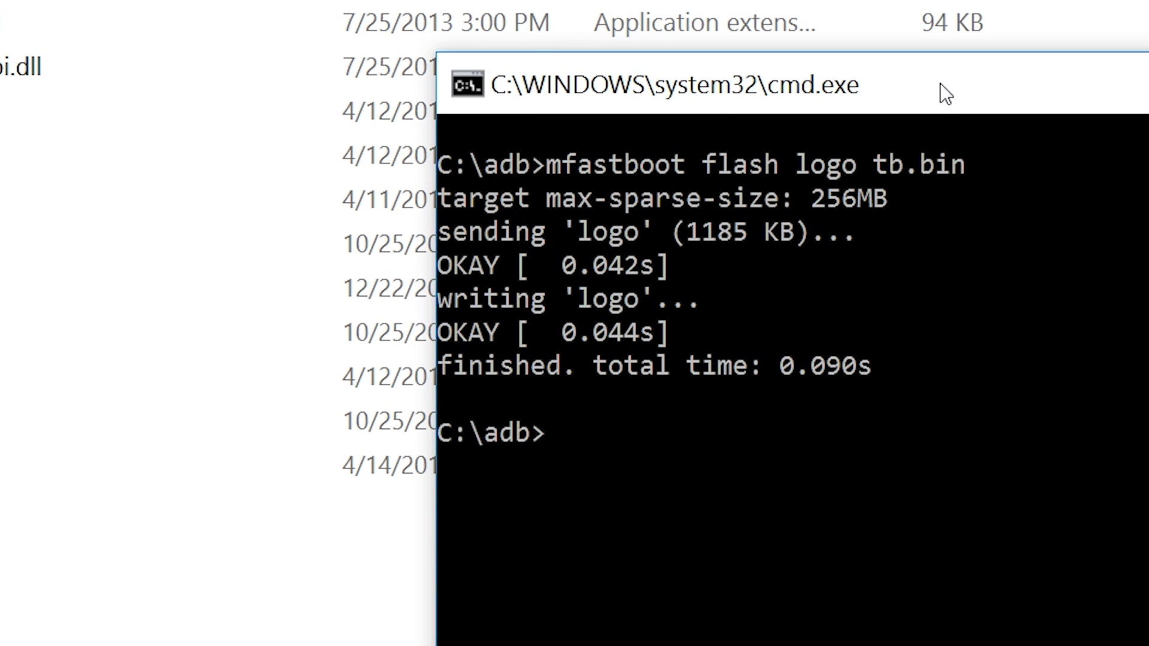